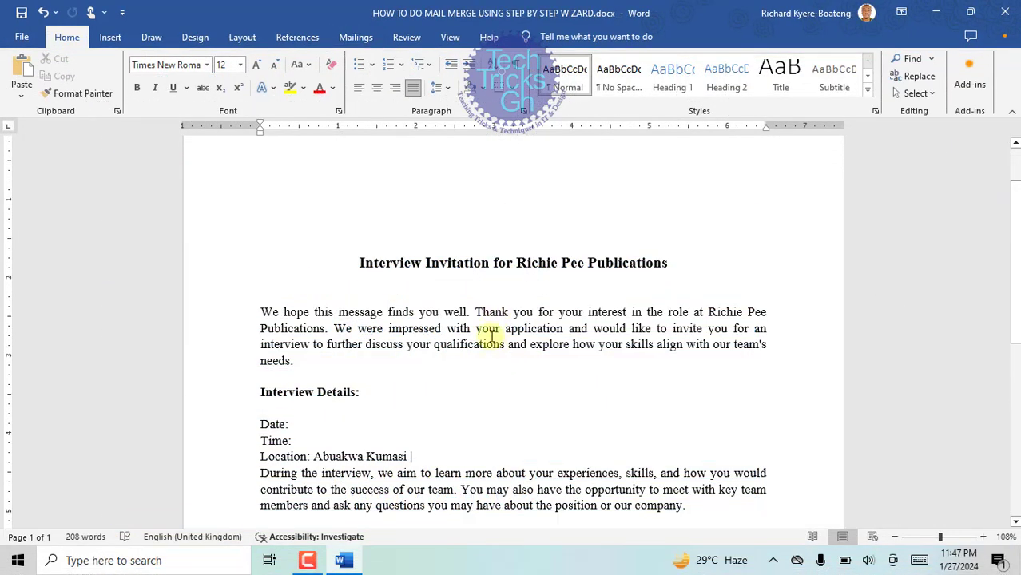
Launch the Step-by-Step Mail Merge Wizard from the Mailings tab's Start Mail Merge menu.
{"action": "left_click", "coordinate": [356, 38]}
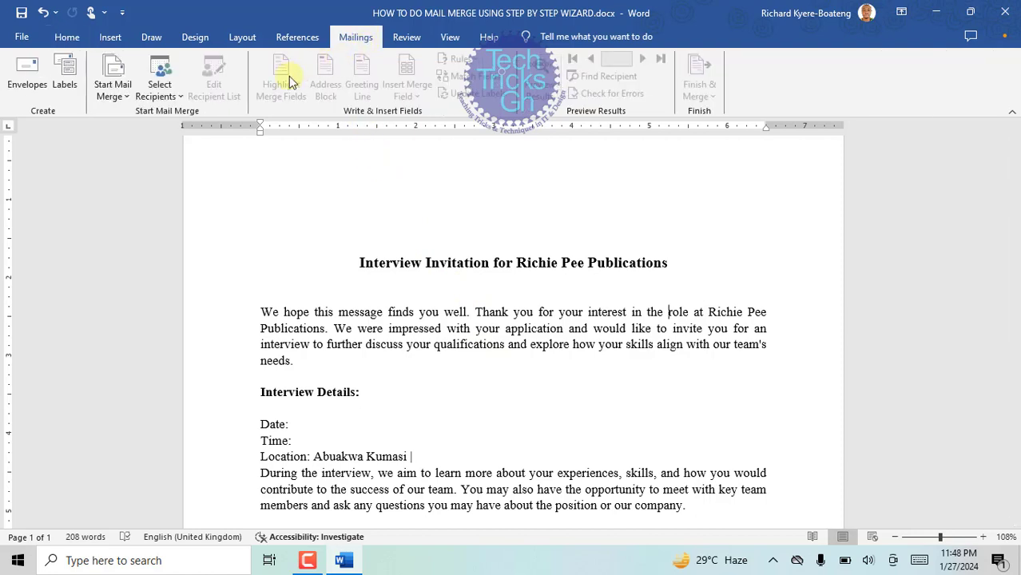
{"action": "left_click", "coordinate": [124, 97]}
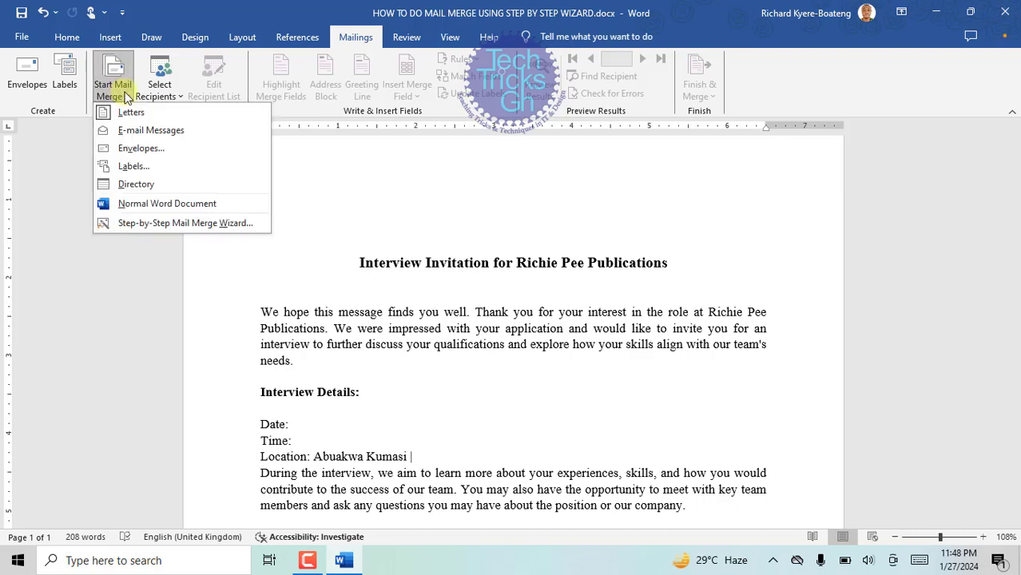
{"action": "left_click", "coordinate": [152, 228]}
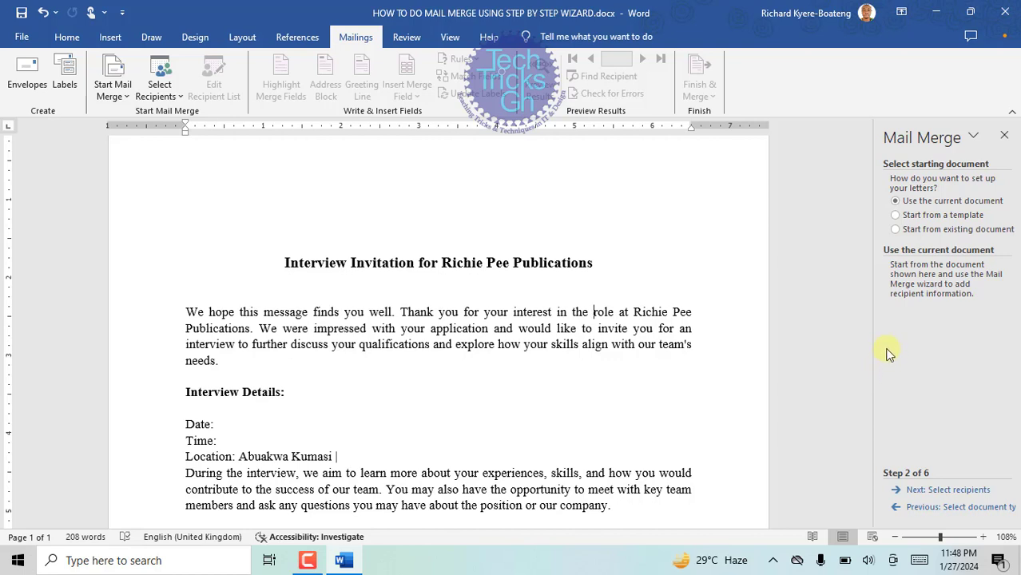
Keep 'Use the current document' as the starting document and advance to recipient selection.
{"action": "left_click", "coordinate": [898, 215]}
{"action": "left_click", "coordinate": [897, 231]}
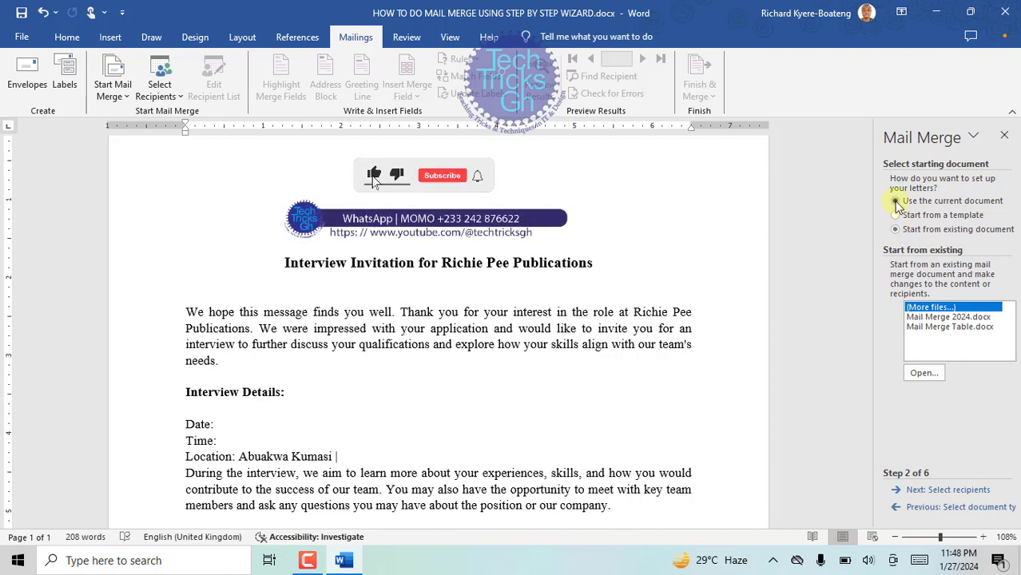
{"action": "left_click", "coordinate": [896, 201]}
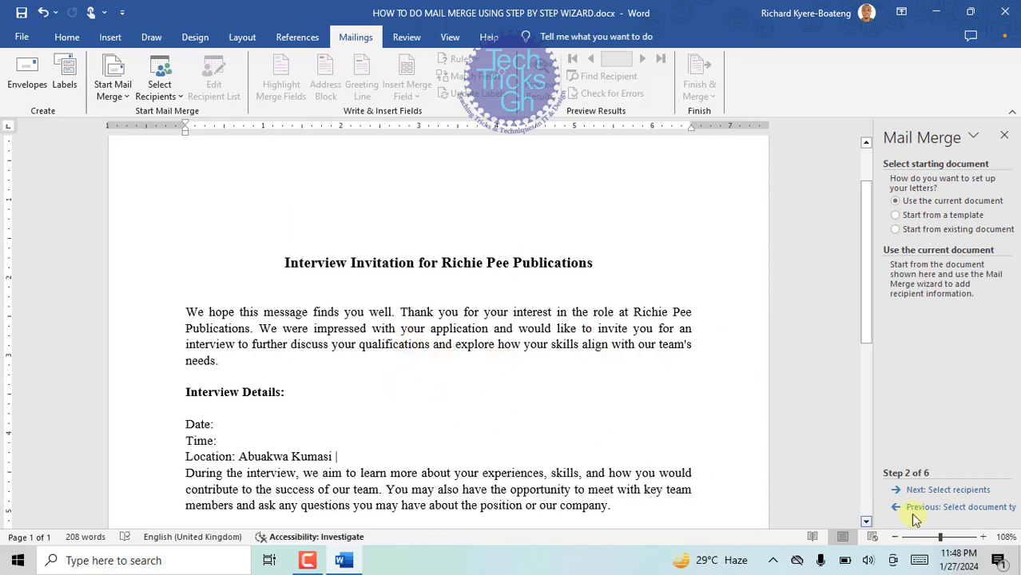
{"action": "left_click", "coordinate": [936, 491]}
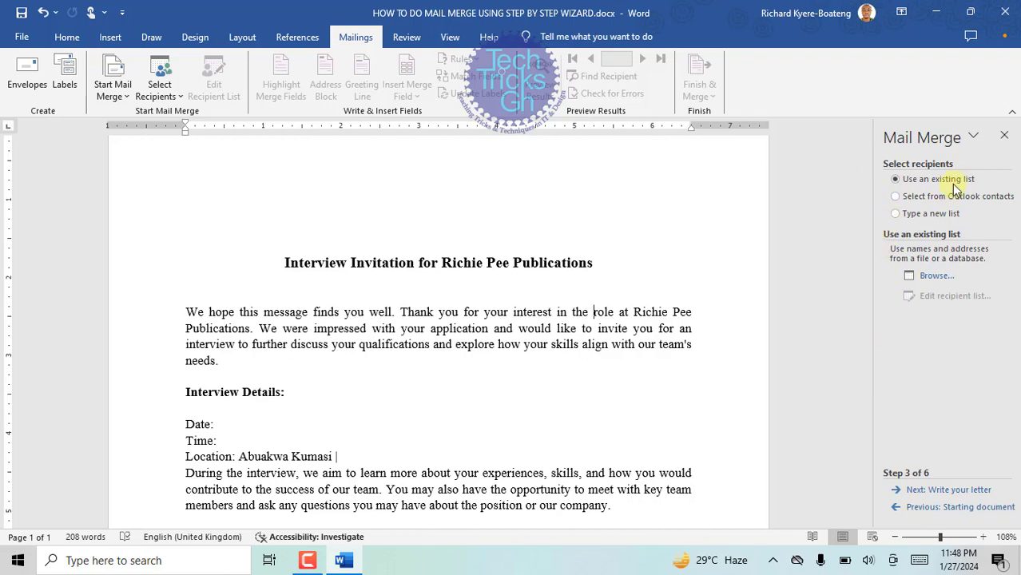
Choose 'Type a new list' as the recipient source instead of Outlook contacts.
{"action": "left_click", "coordinate": [896, 197]}
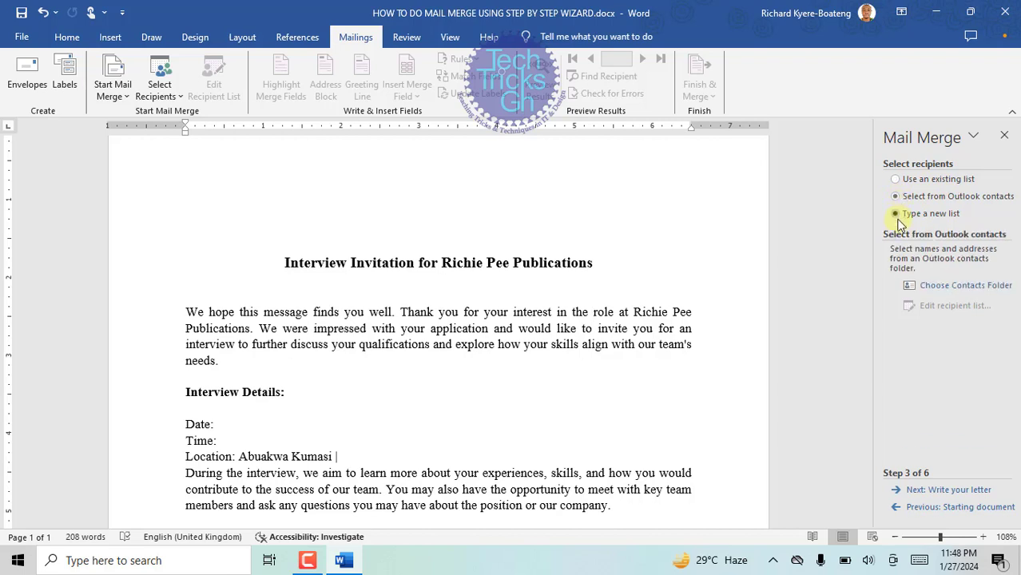
{"action": "left_click", "coordinate": [898, 221]}
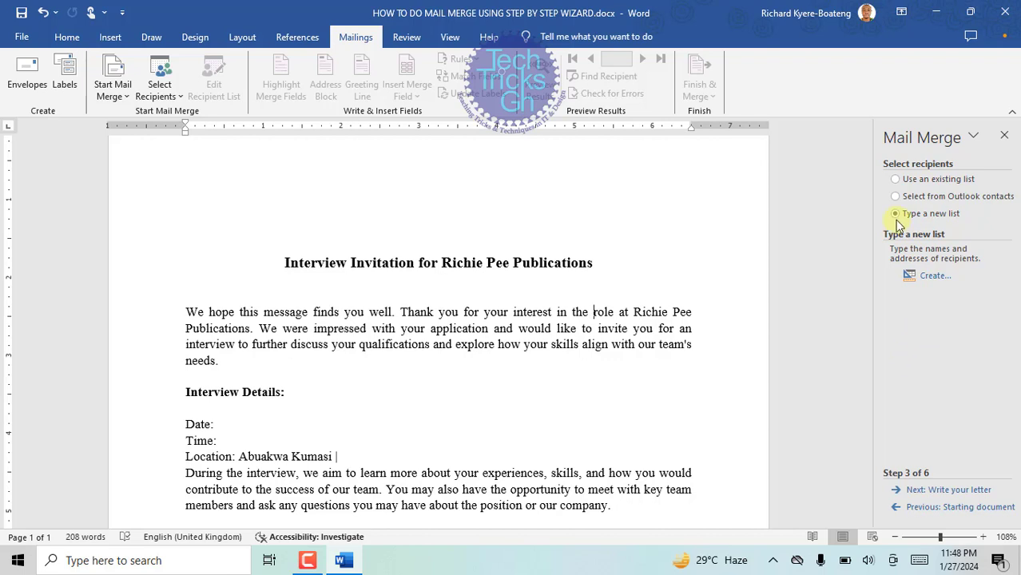
Enter a trial 'M' title in a new address list, then cancel it.
{"action": "left_click", "coordinate": [931, 276]}
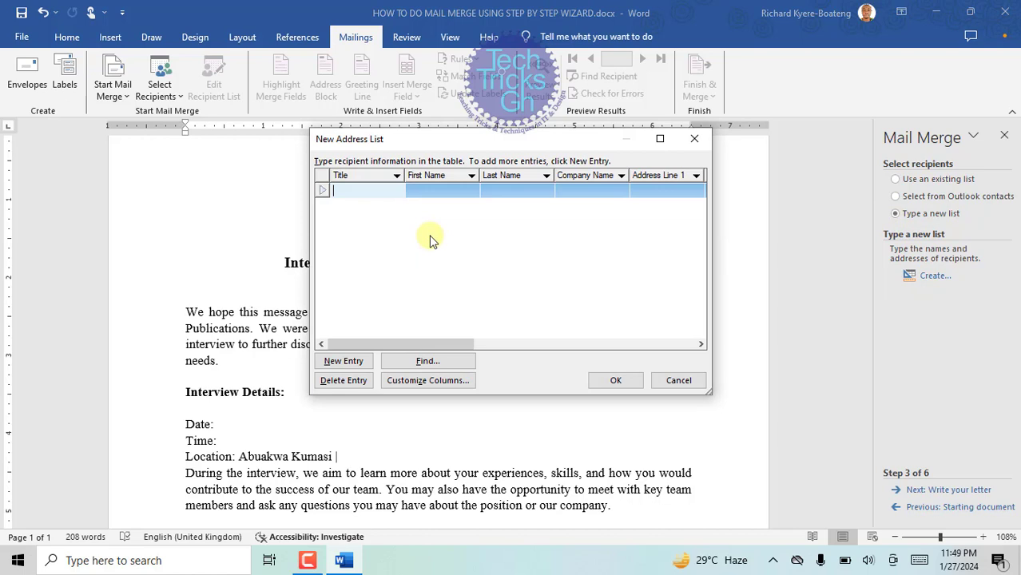
{"action": "type", "text": "MR"}
{"action": "key", "text": "Tab"}
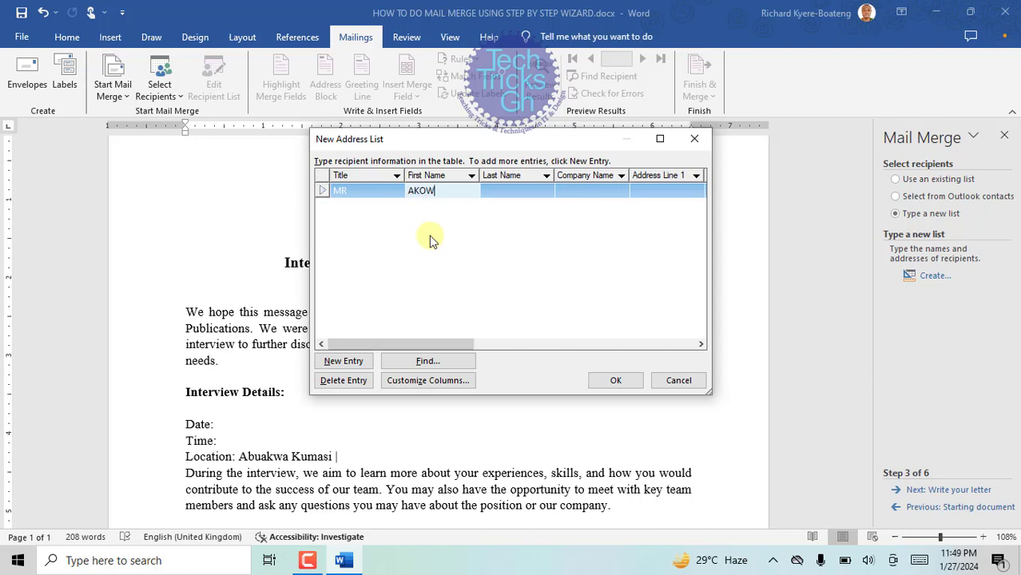
{"action": "key", "text": "Tab"}
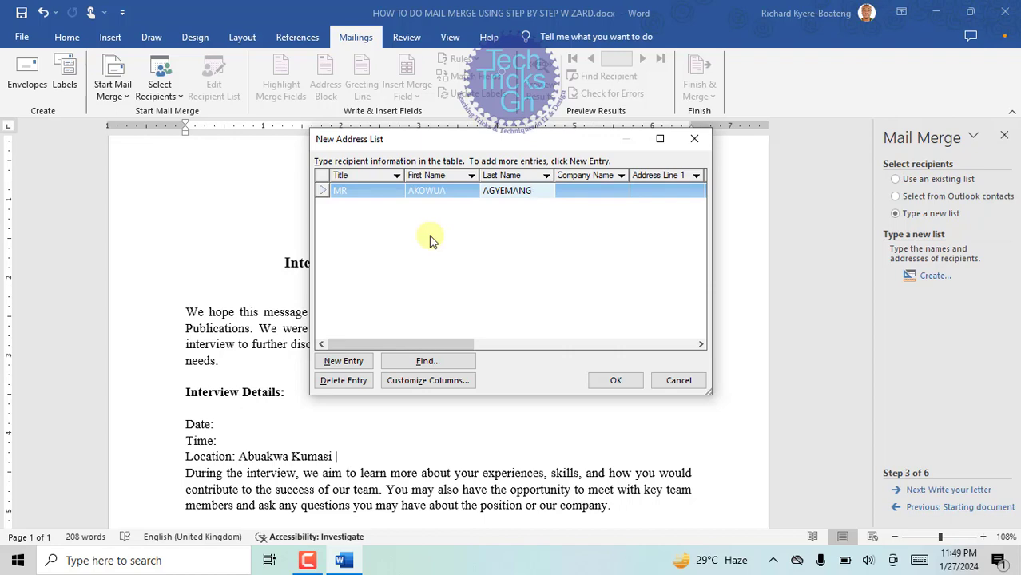
{"action": "key", "text": "Tab"}
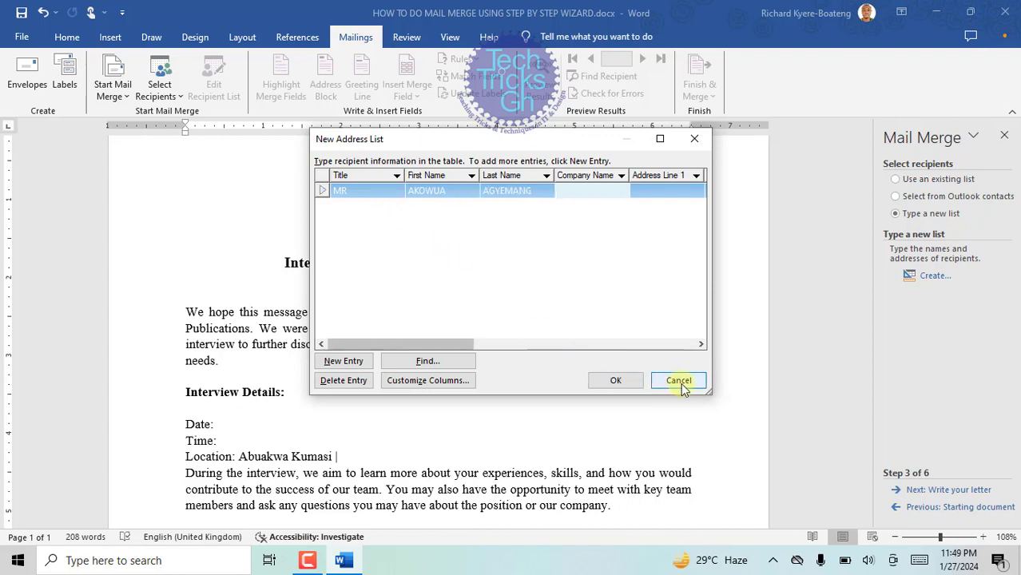
{"action": "left_click", "coordinate": [679, 381]}
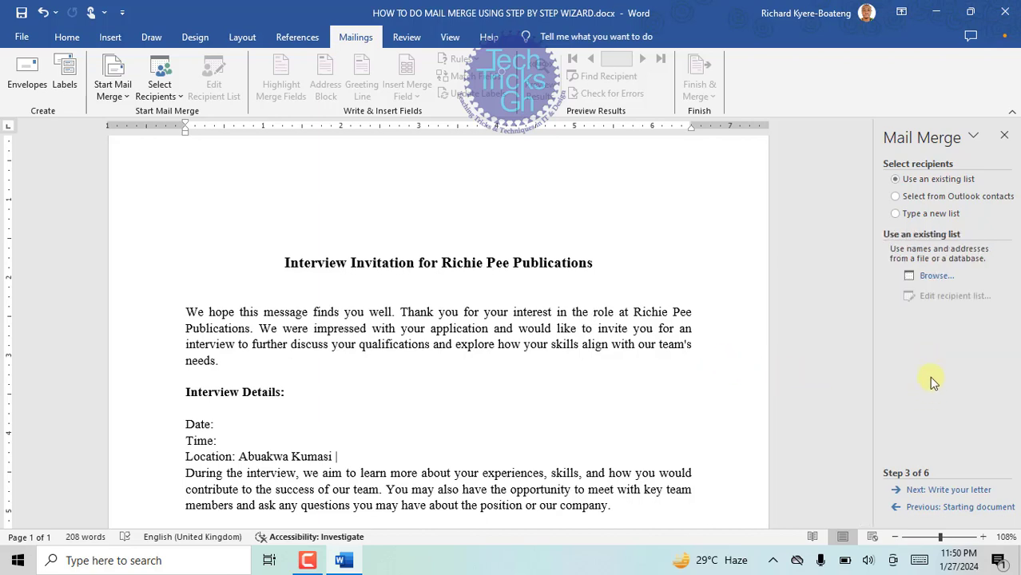
Connect Sheet1$ of Mail Merge.xlsx in the Mail Merge 2024 folder as the recipient list.
{"action": "left_click", "coordinate": [929, 280]}
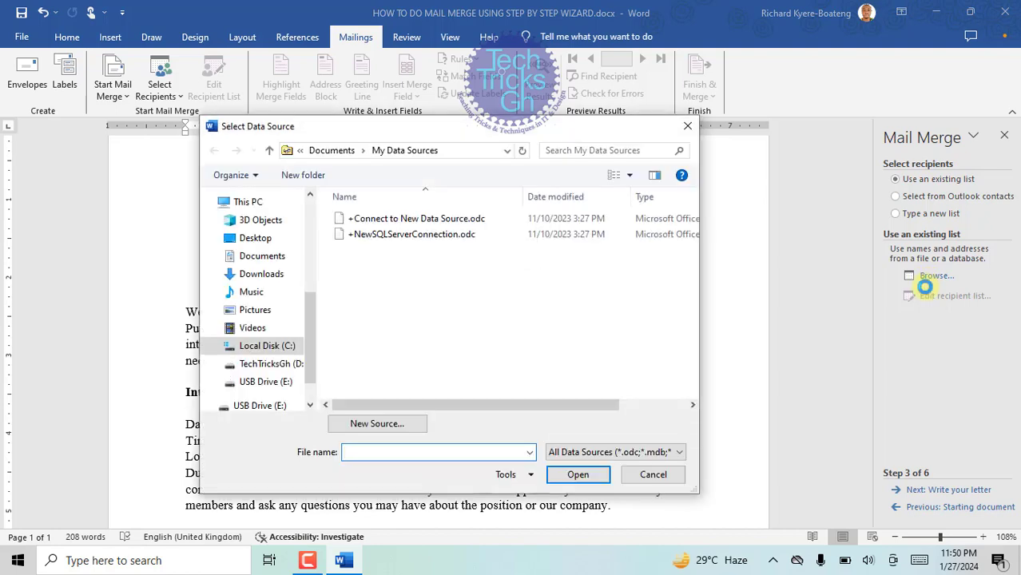
{"action": "left_click", "coordinate": [269, 364]}
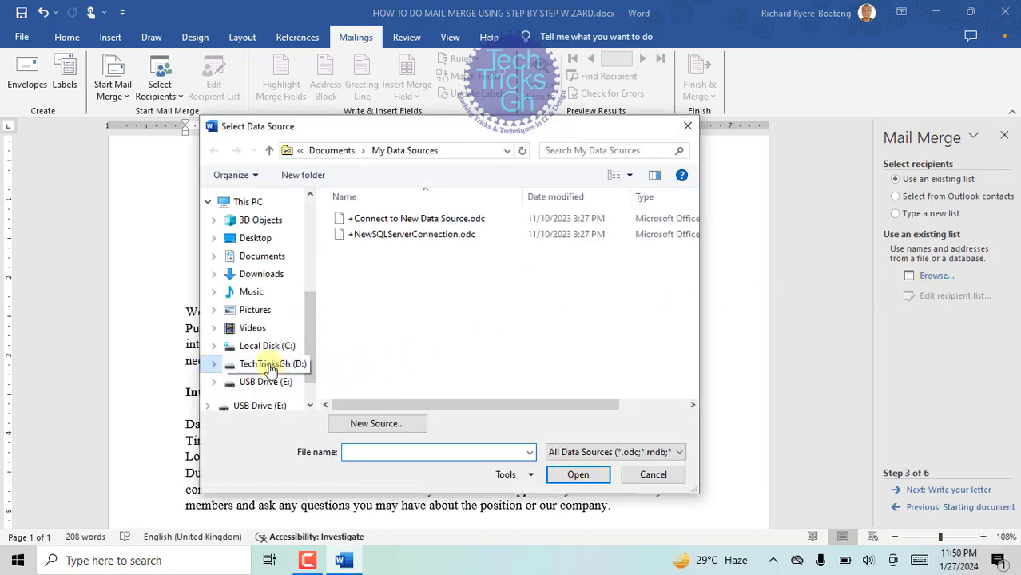
{"action": "double_click", "coordinate": [398, 328]}
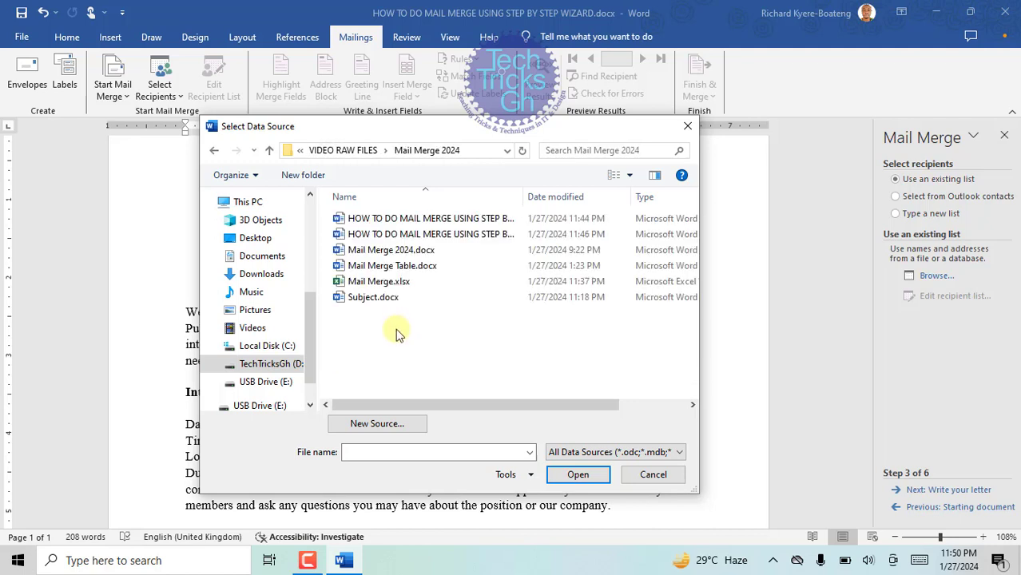
{"action": "left_click", "coordinate": [398, 282]}
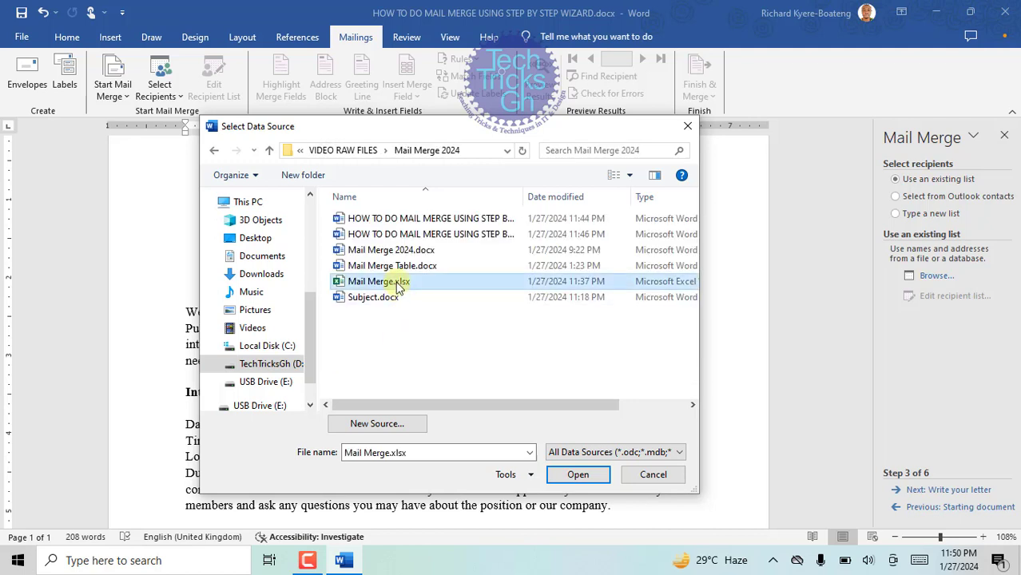
{"action": "left_click", "coordinate": [576, 475]}
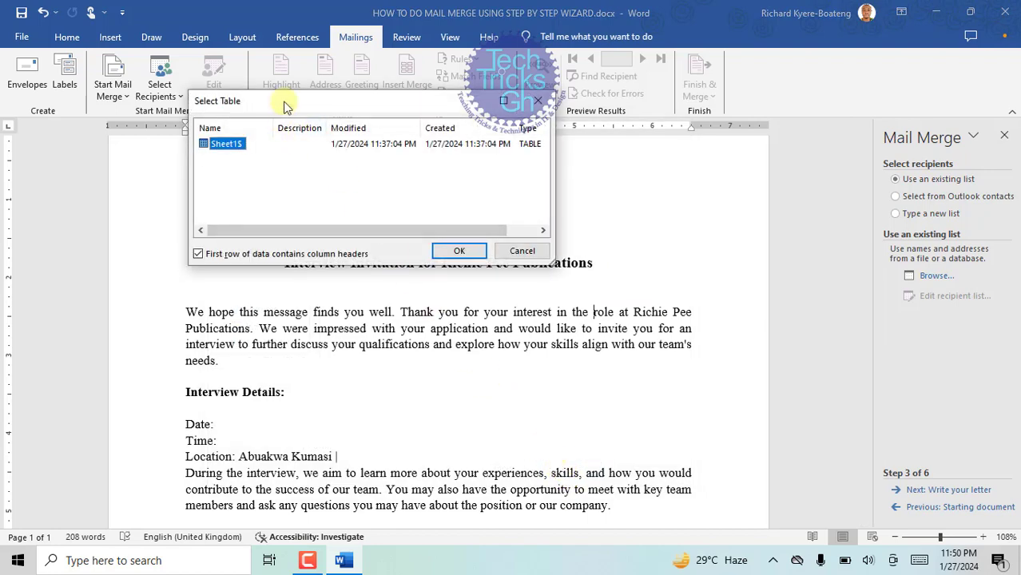
{"action": "left_click_drag", "start_coordinate": [280, 104], "coordinate": [414, 73]}
{"action": "left_click", "coordinate": [362, 116]}
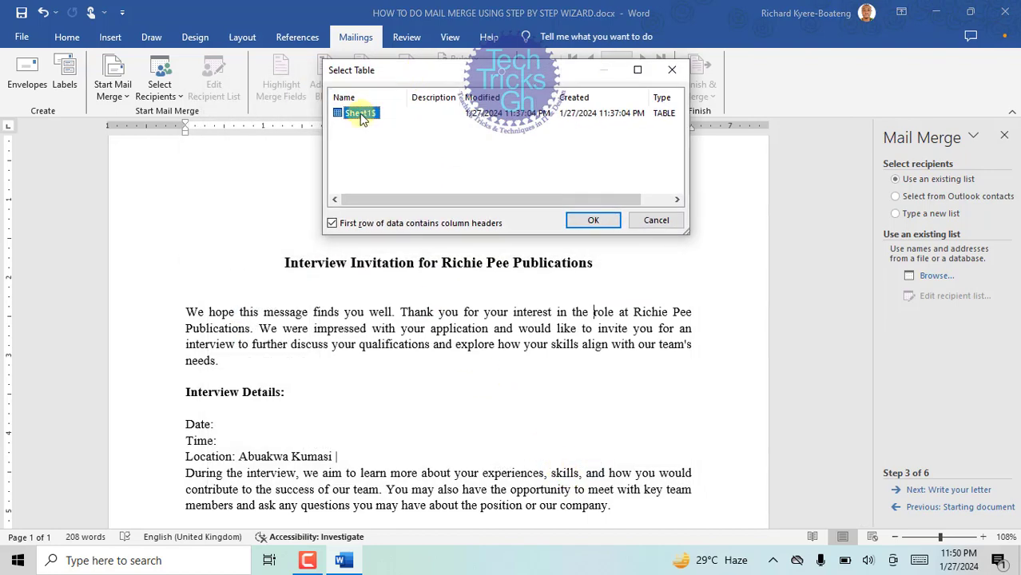
{"action": "left_click", "coordinate": [590, 222]}
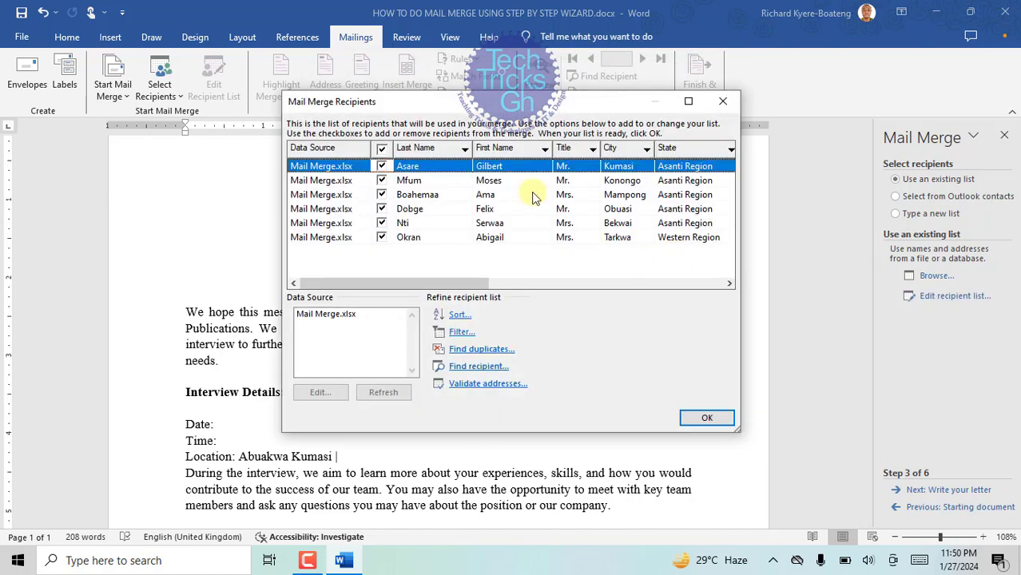
Leave all six recipients checked in Mail Merge Recipients and accept the list.
{"action": "left_click_drag", "start_coordinate": [428, 109], "coordinate": [567, 95]}
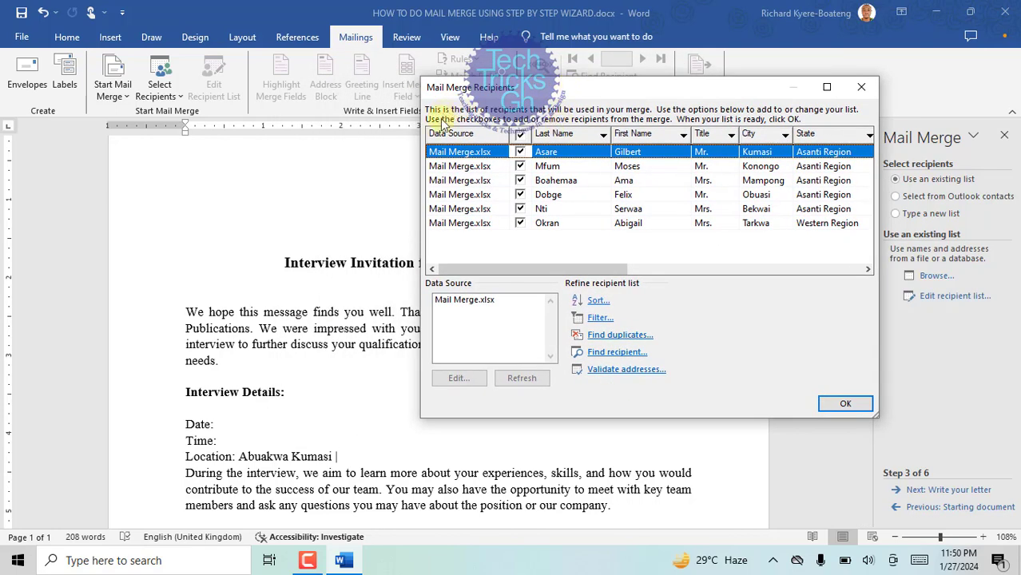
{"action": "left_click", "coordinate": [519, 152]}
{"action": "left_click", "coordinate": [520, 181]}
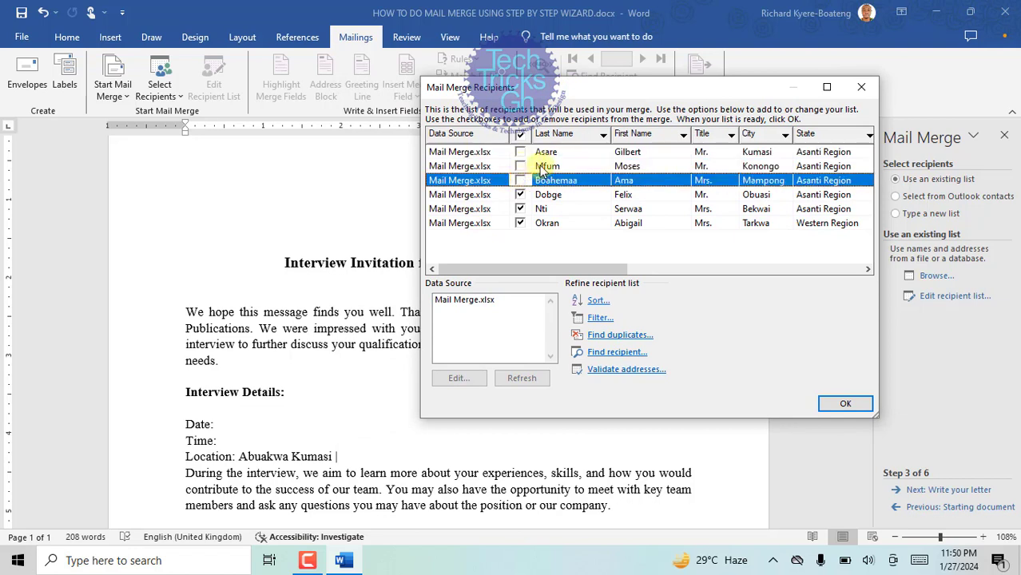
{"action": "left_click", "coordinate": [520, 135]}
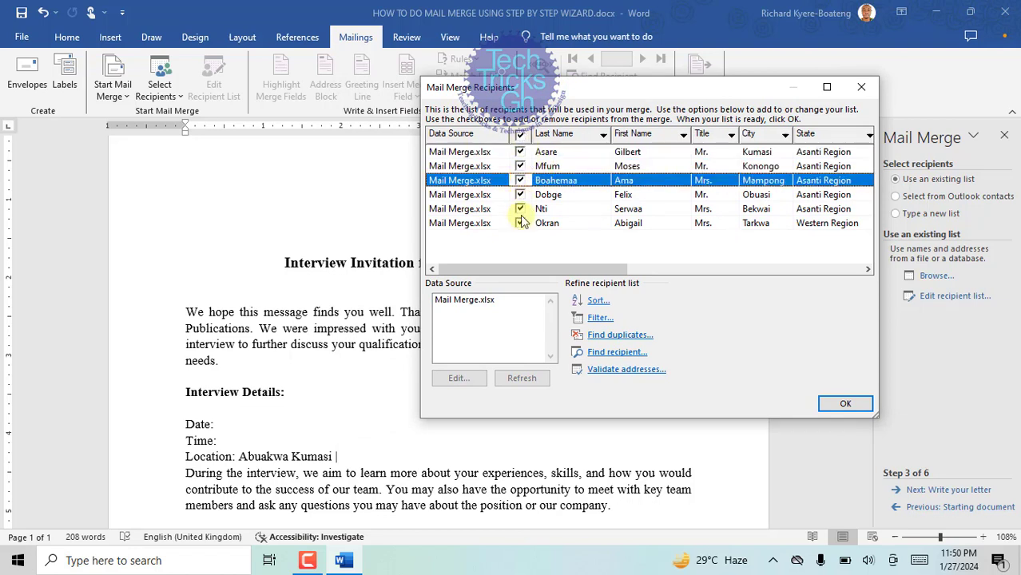
{"action": "left_click", "coordinate": [844, 405]}
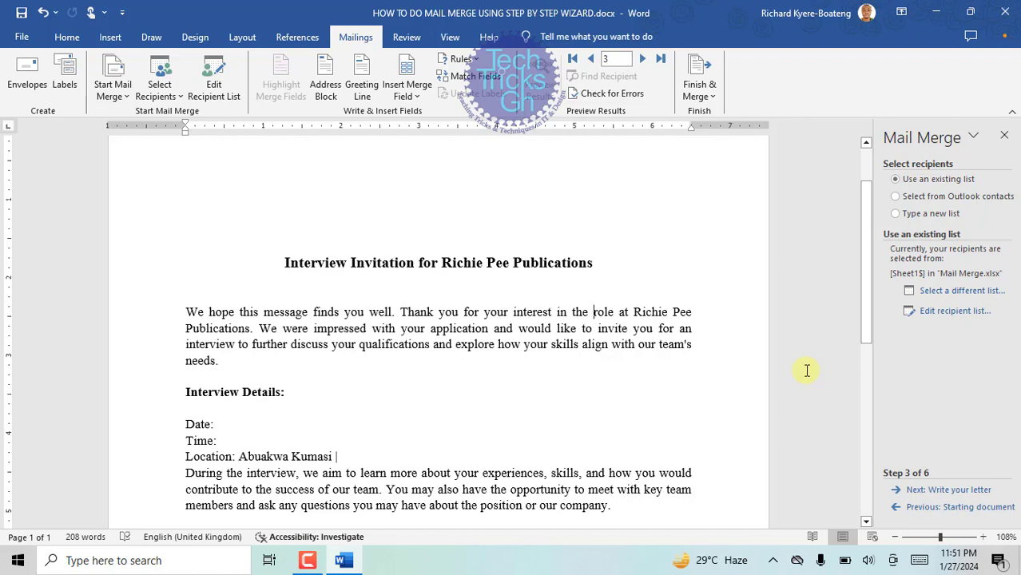
Advance to step 4 and put the cursor on the letter's empty top line.
{"action": "left_click", "coordinate": [934, 492]}
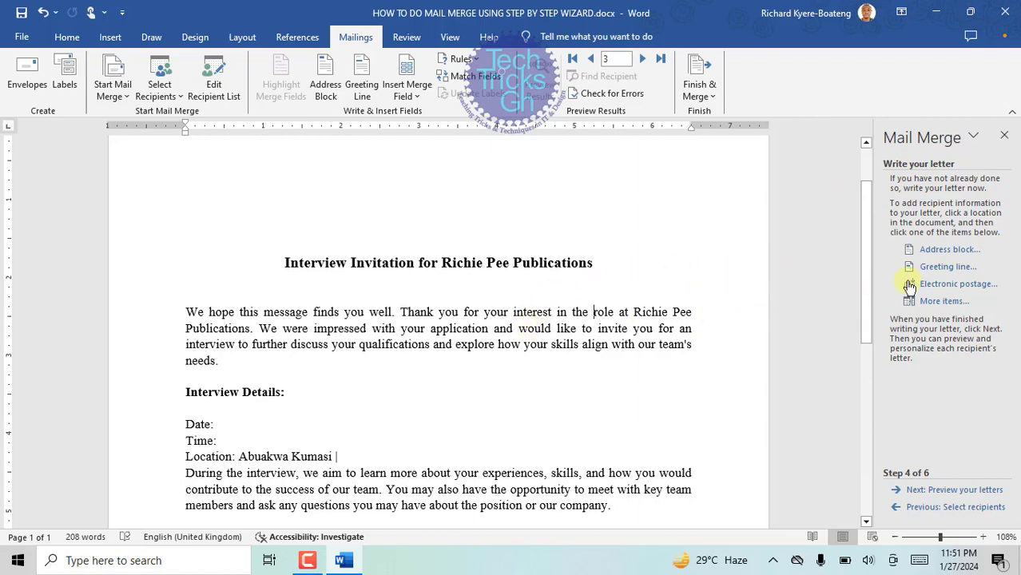
{"action": "scroll", "coordinate": [228, 209], "scroll_direction": "up", "scroll_amount": 1}
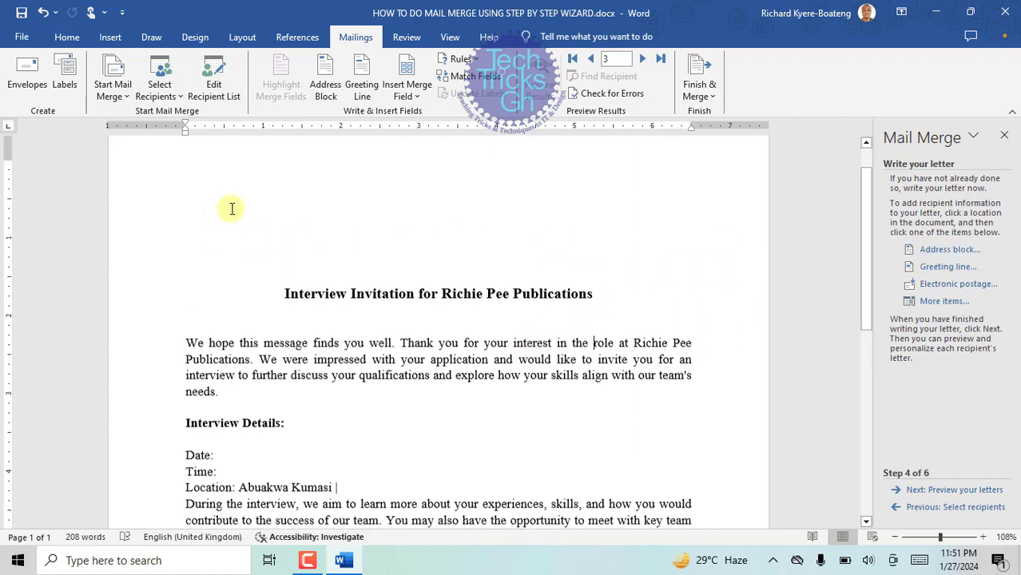
{"action": "scroll", "coordinate": [238, 227], "scroll_direction": "up", "scroll_amount": 1}
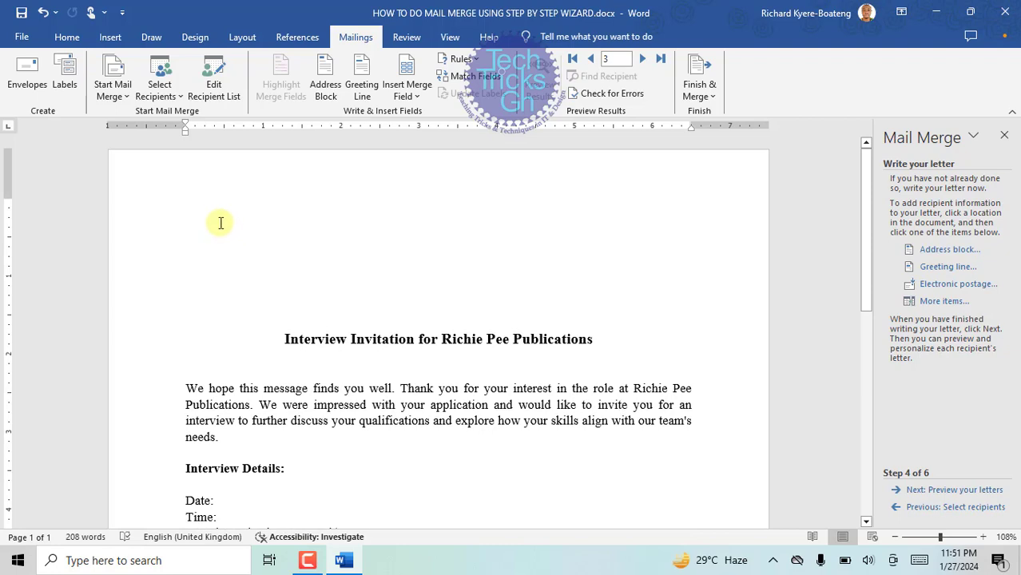
{"action": "left_click", "coordinate": [236, 237]}
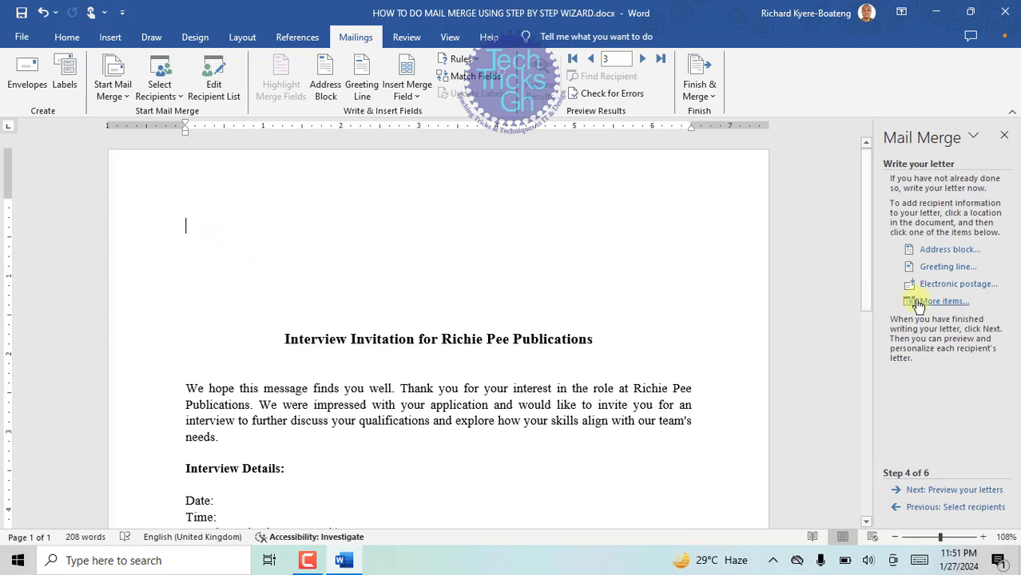
Pick a title-and-middle-initial address format and match Address 1 to the Address Line column.
{"action": "left_click", "coordinate": [950, 250]}
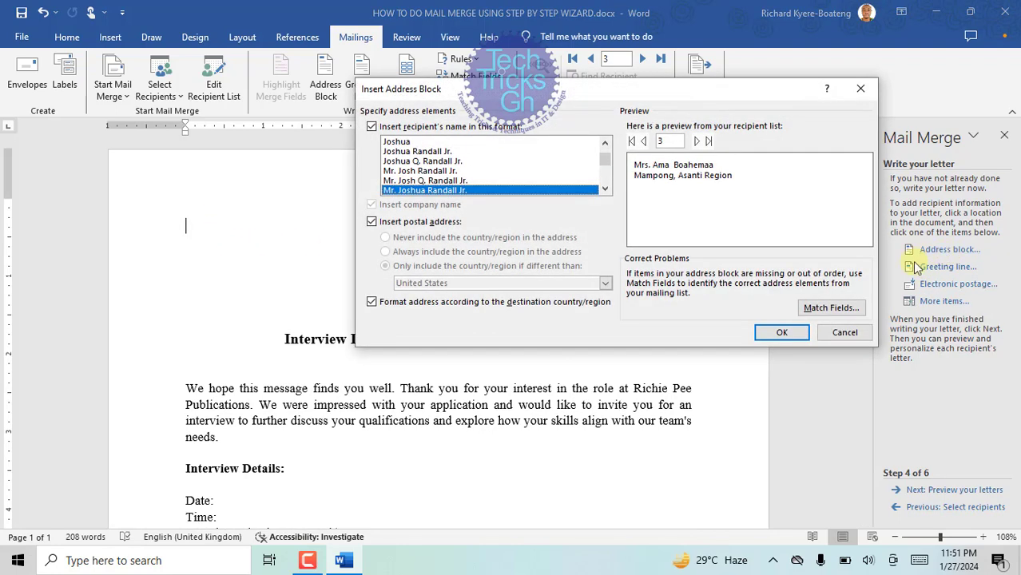
{"action": "left_click", "coordinate": [414, 182]}
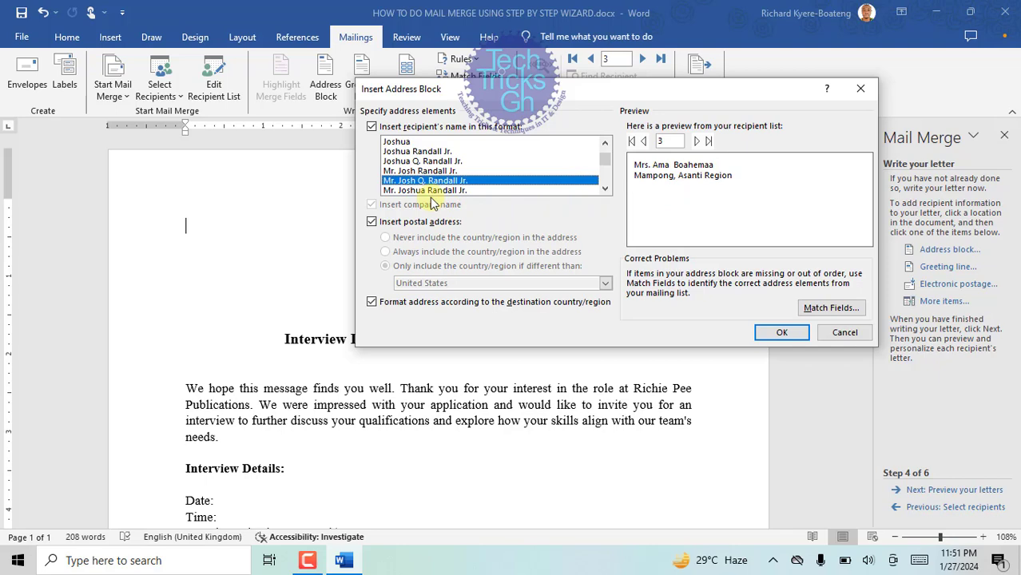
{"action": "left_click", "coordinate": [830, 310]}
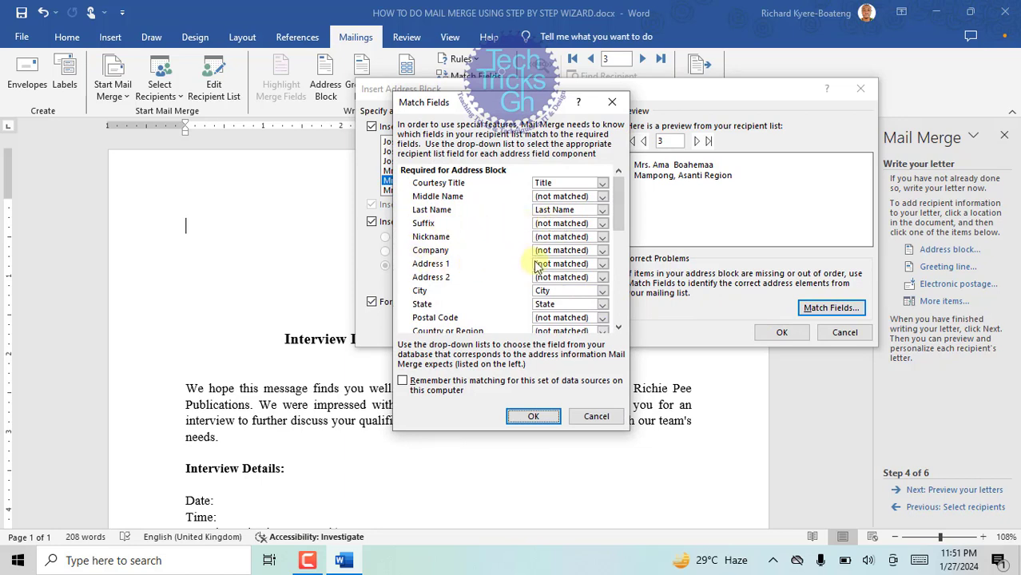
{"action": "left_click", "coordinate": [602, 264]}
{"action": "left_click", "coordinate": [529, 330]}
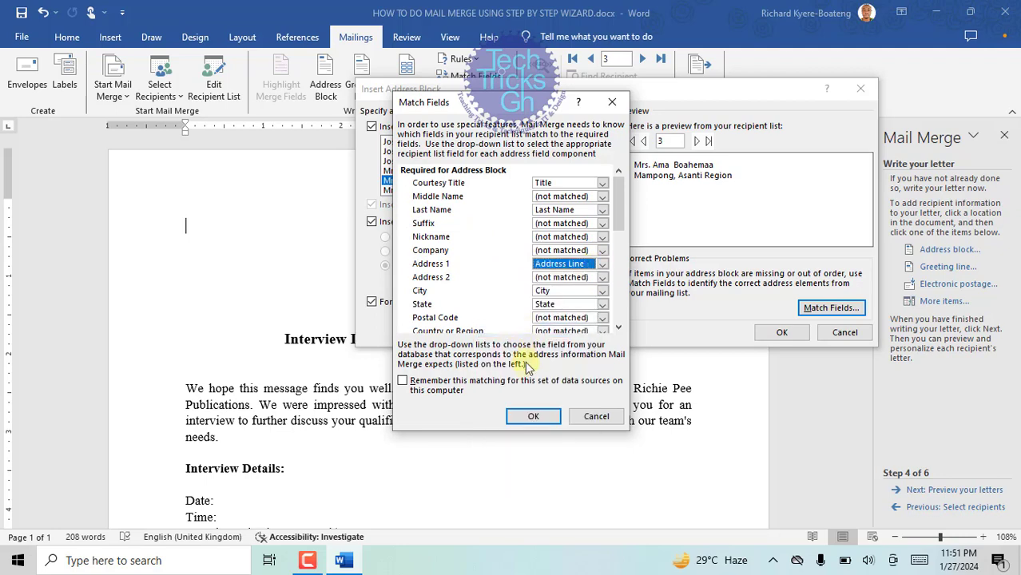
Accept the field match, use the Joshua Q. Randall Jr. format, preview recipients, and insert the block.
{"action": "left_click", "coordinate": [534, 417]}
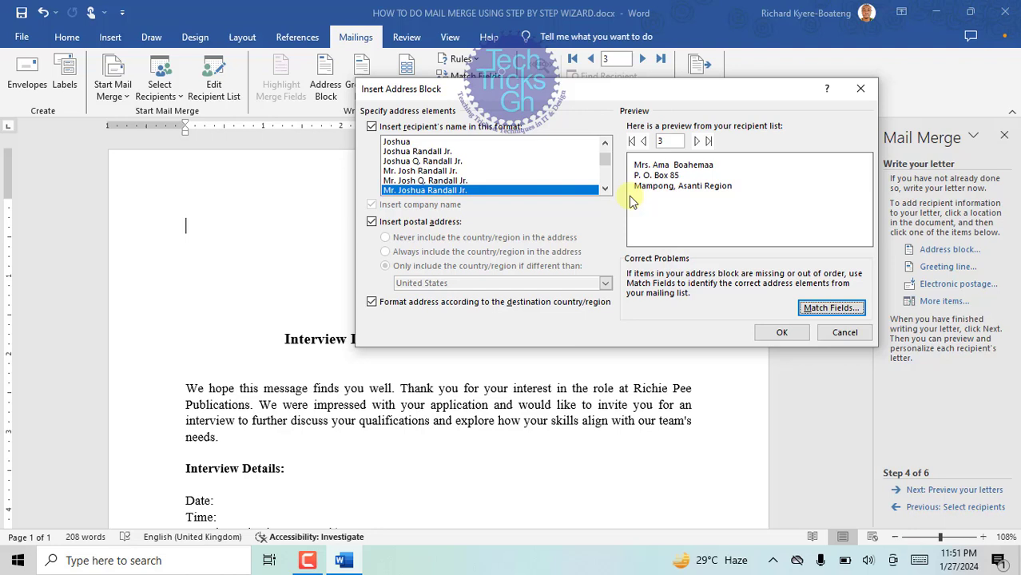
{"action": "key", "text": "Up"}
{"action": "key", "text": "Up"}
{"action": "key", "text": "Up"}
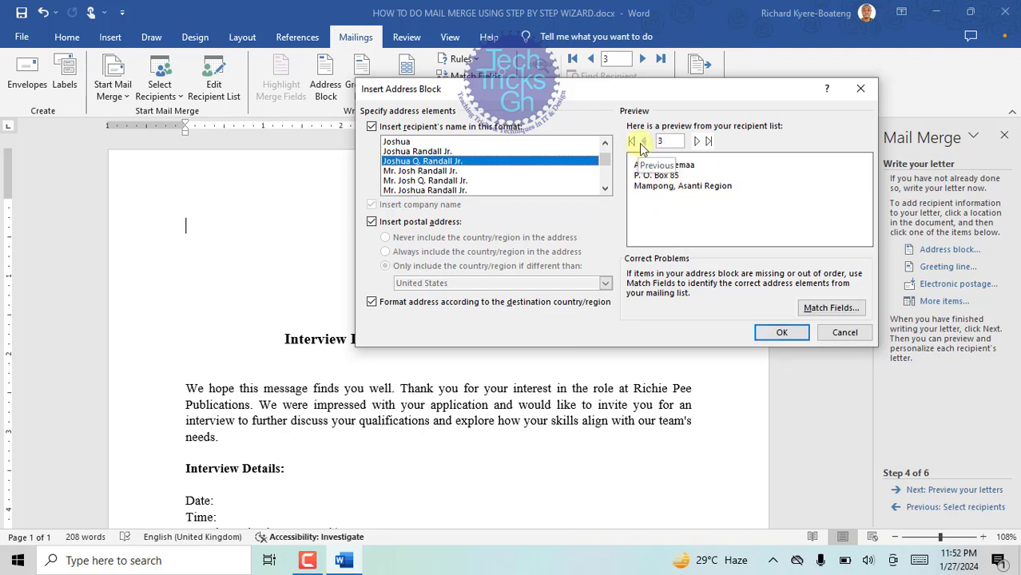
{"action": "left_click", "coordinate": [633, 142]}
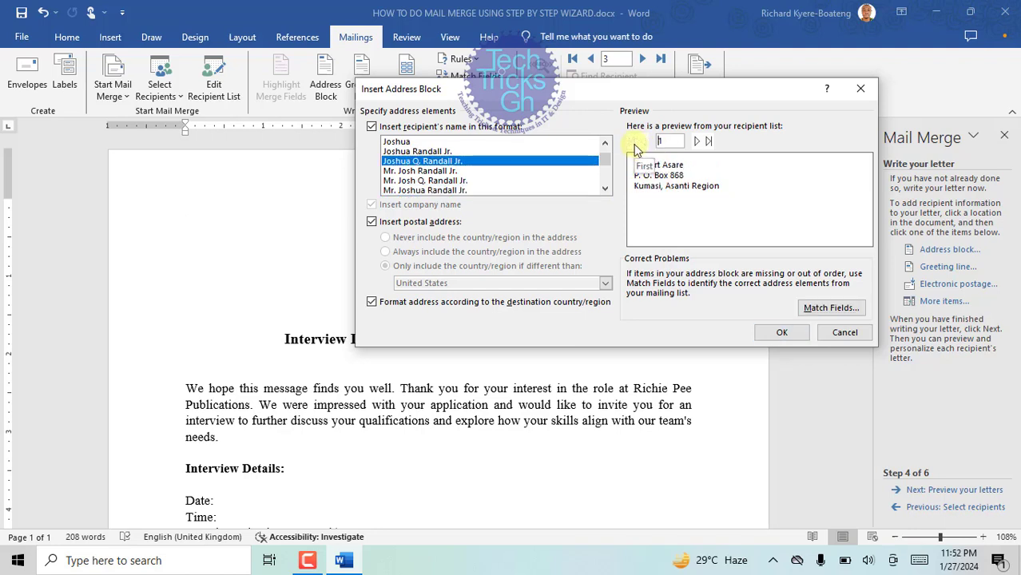
{"action": "left_click", "coordinate": [697, 142]}
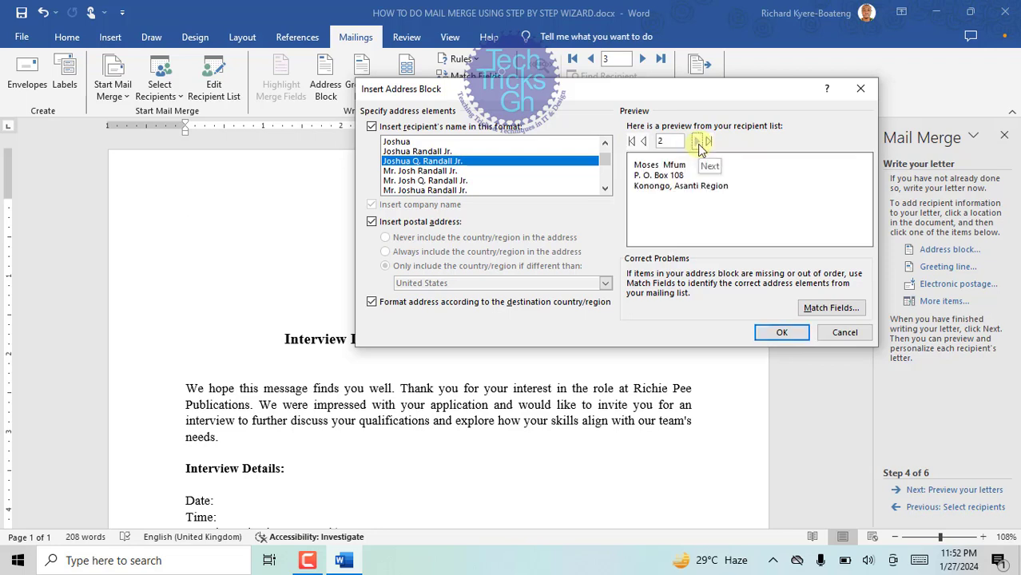
{"action": "left_click", "coordinate": [697, 142]}
{"action": "left_click", "coordinate": [697, 142]}
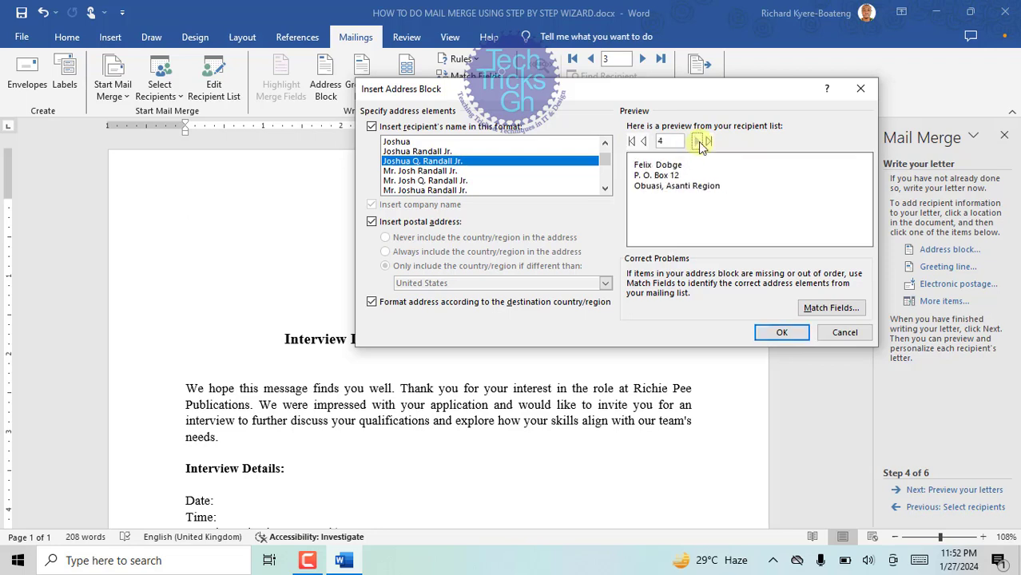
{"action": "left_click", "coordinate": [697, 142]}
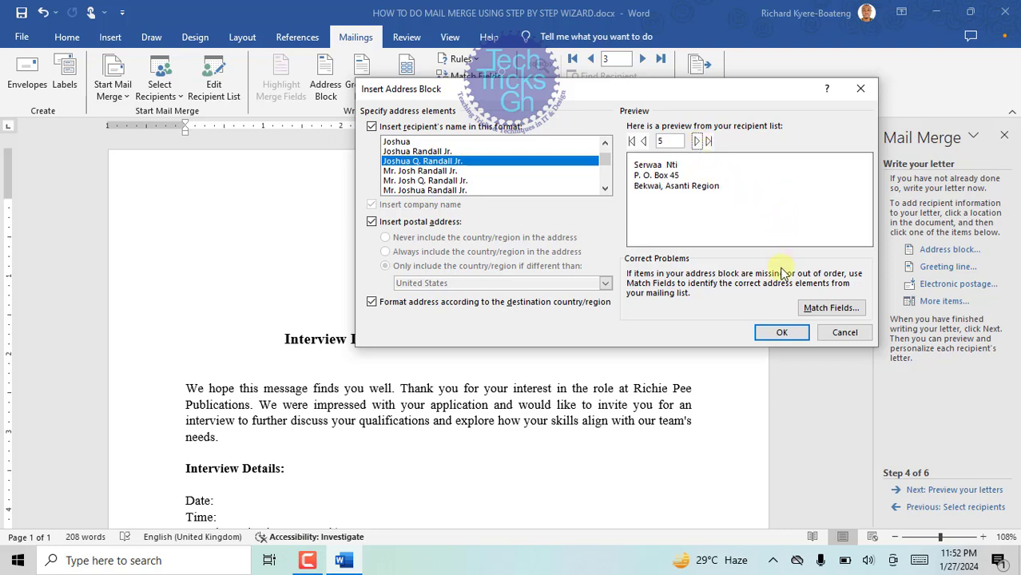
{"action": "left_click", "coordinate": [779, 334]}
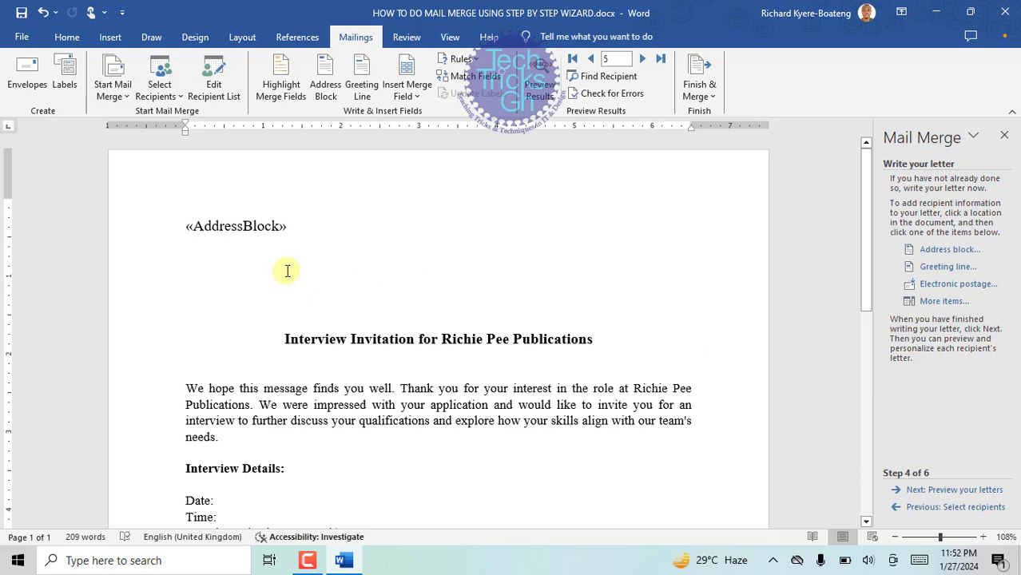
Insert a greeting line using the first-name-only 'Josh' format below the address block.
{"action": "scroll", "coordinate": [267, 290], "scroll_direction": "down", "scroll_amount": 1}
{"action": "scroll", "coordinate": [265, 292], "scroll_direction": "down", "scroll_amount": 1}
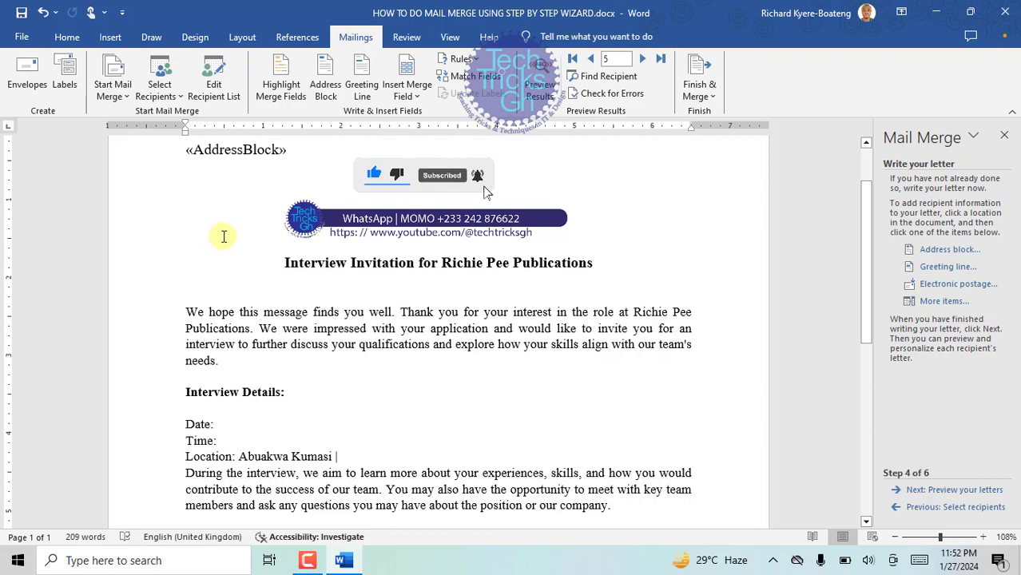
{"action": "left_click", "coordinate": [948, 267]}
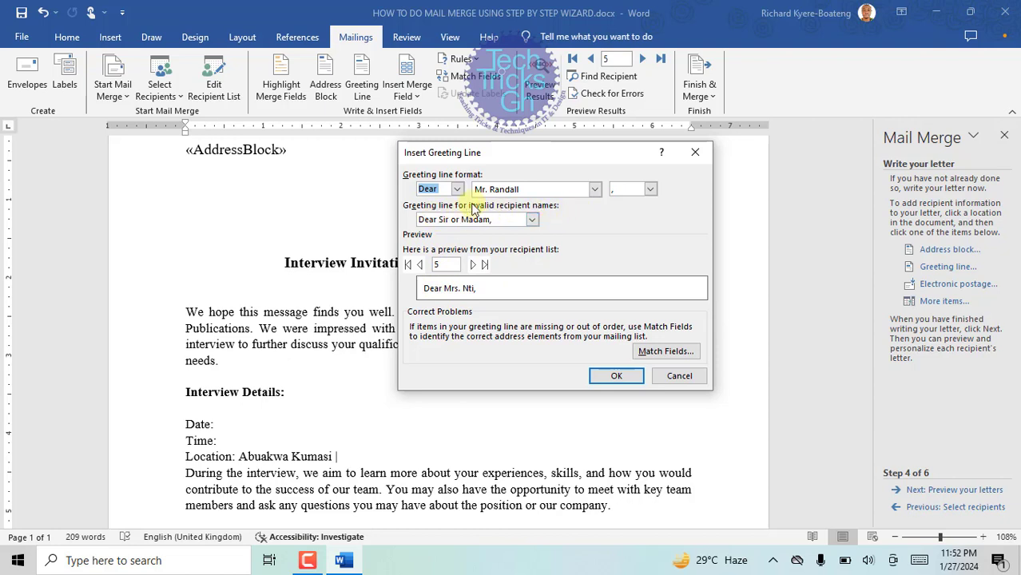
{"action": "left_click", "coordinate": [596, 190]}
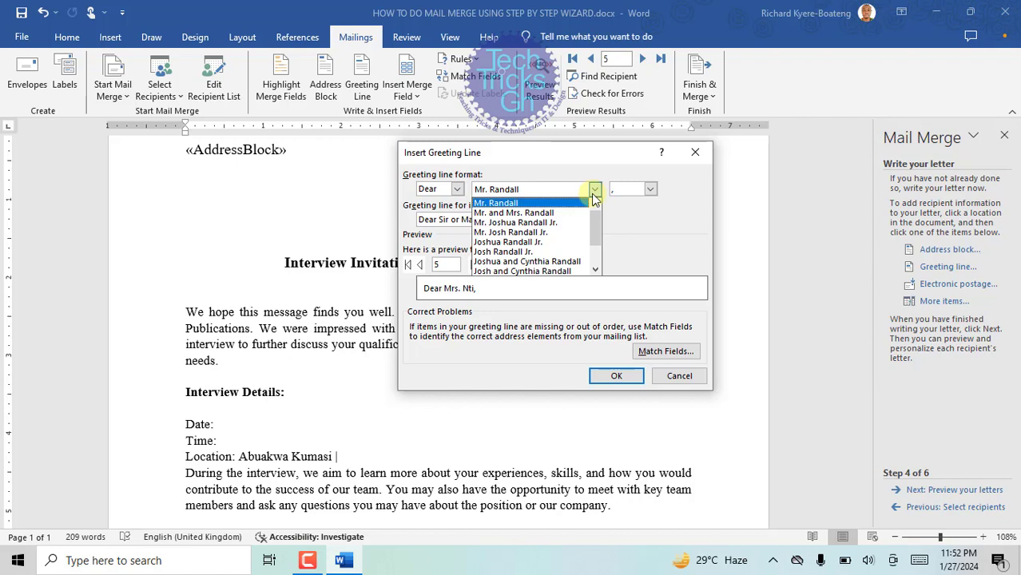
{"action": "left_click_drag", "start_coordinate": [595, 234], "coordinate": [596, 249]}
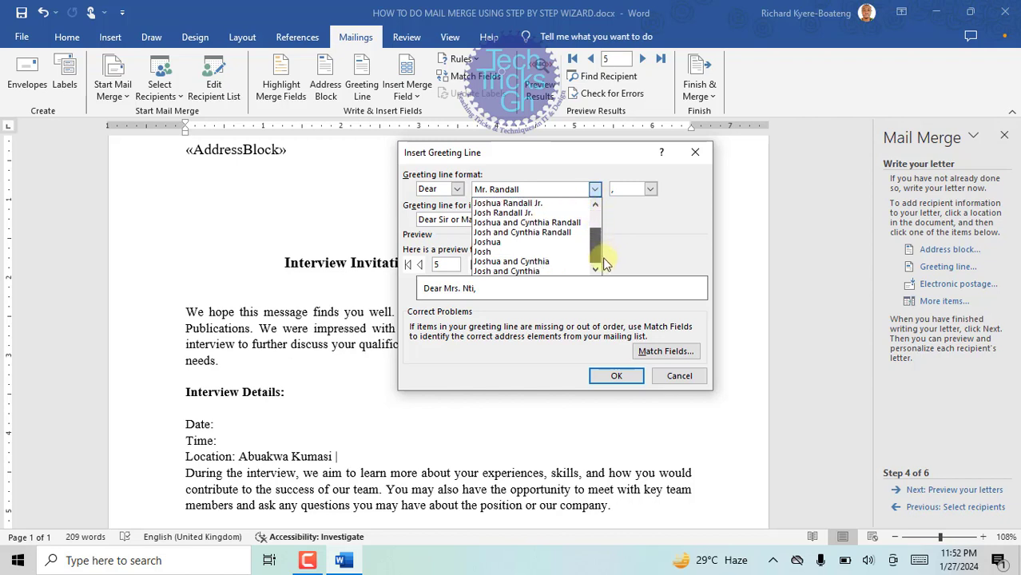
{"action": "left_click", "coordinate": [487, 252]}
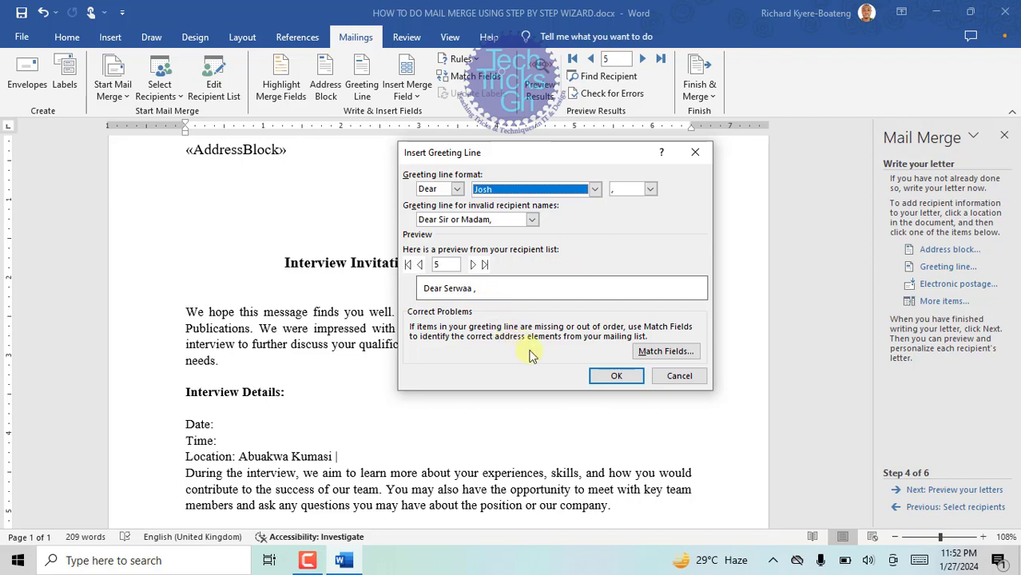
{"action": "left_click", "coordinate": [615, 377]}
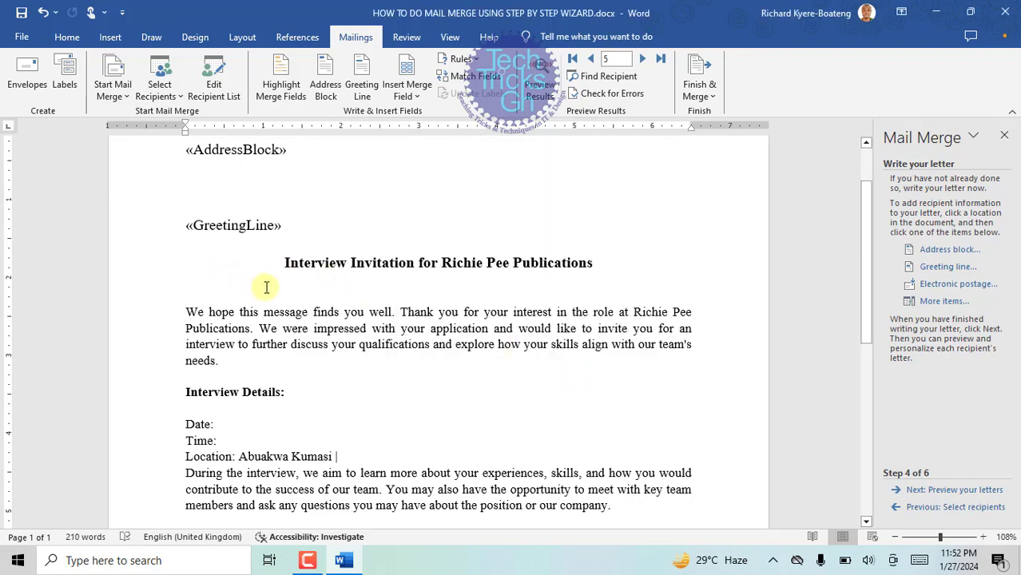
Insert the Position merge field before the word 'role' in the opening sentence.
{"action": "scroll", "coordinate": [266, 288], "scroll_direction": "down", "scroll_amount": 1}
{"action": "scroll", "coordinate": [267, 287], "scroll_direction": "down", "scroll_amount": 1}
{"action": "scroll", "coordinate": [267, 286], "scroll_direction": "down", "scroll_amount": 1}
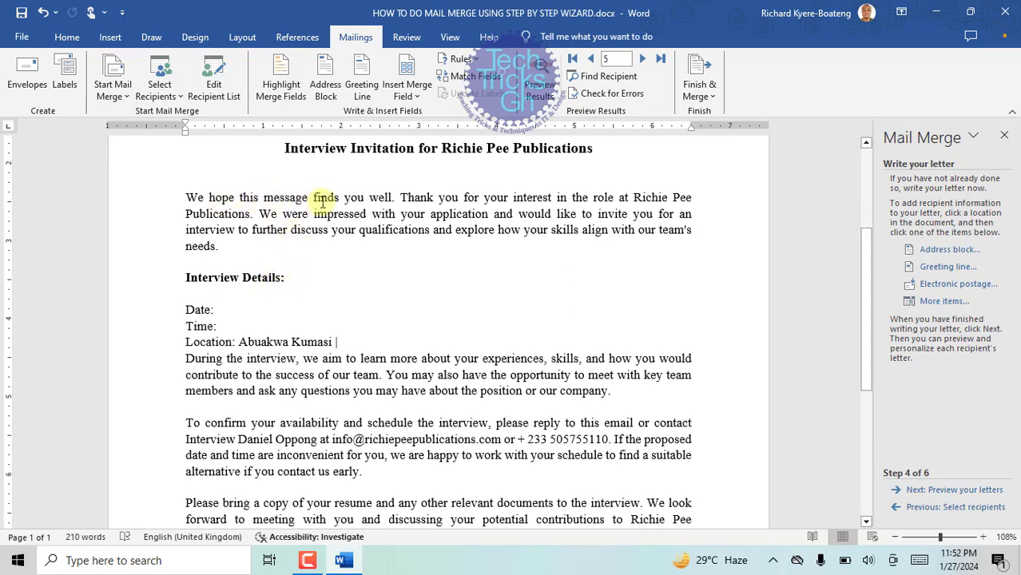
{"action": "left_click", "coordinate": [592, 198]}
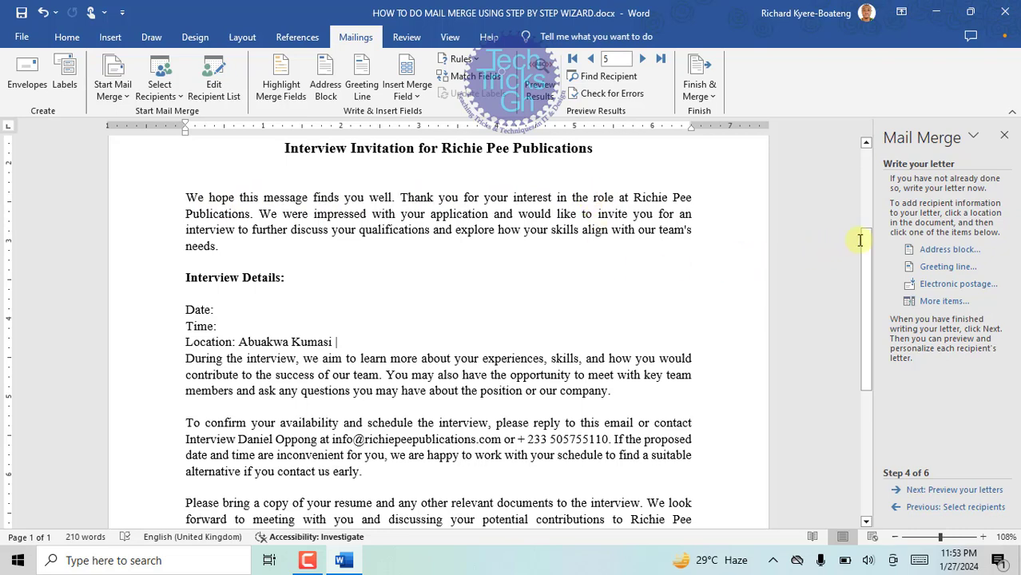
{"action": "left_click", "coordinate": [935, 304]}
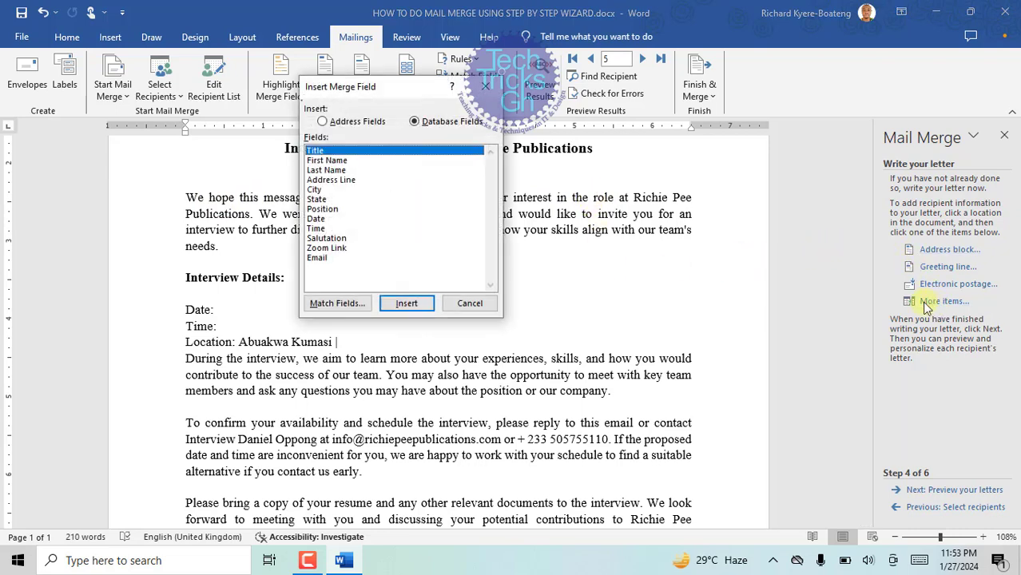
{"action": "left_click", "coordinate": [324, 210]}
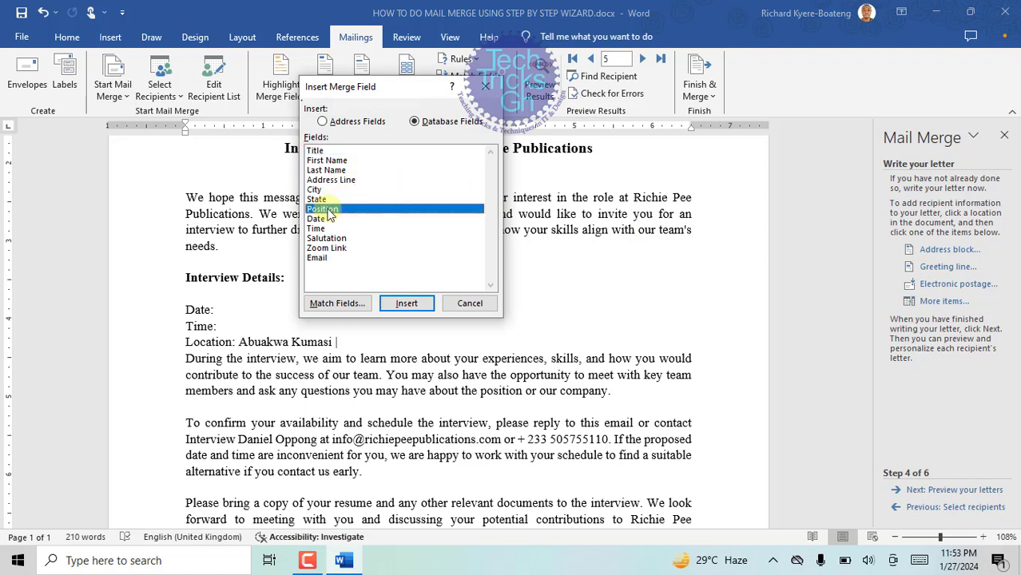
{"action": "left_click", "coordinate": [407, 305]}
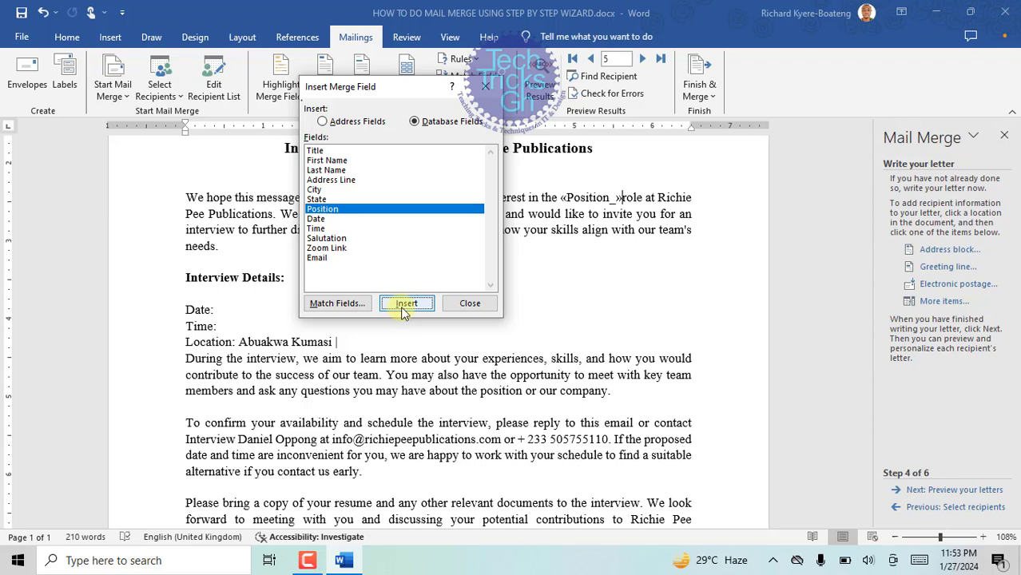
{"action": "left_click", "coordinate": [470, 304]}
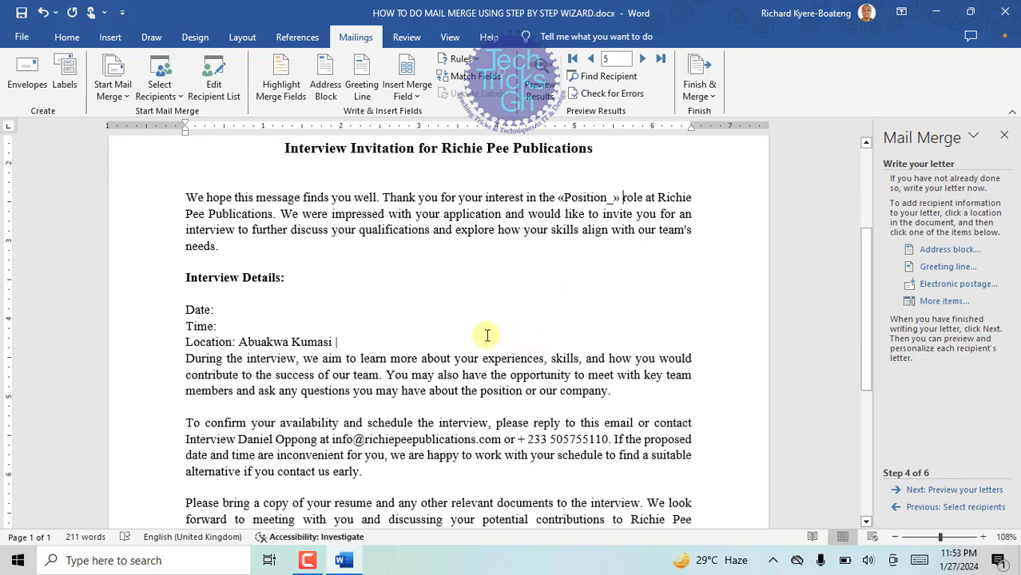
Insert the Date merge field after the 'Date:' label under Interview Details.
{"action": "scroll", "coordinate": [296, 288], "scroll_direction": "down", "scroll_amount": 1}
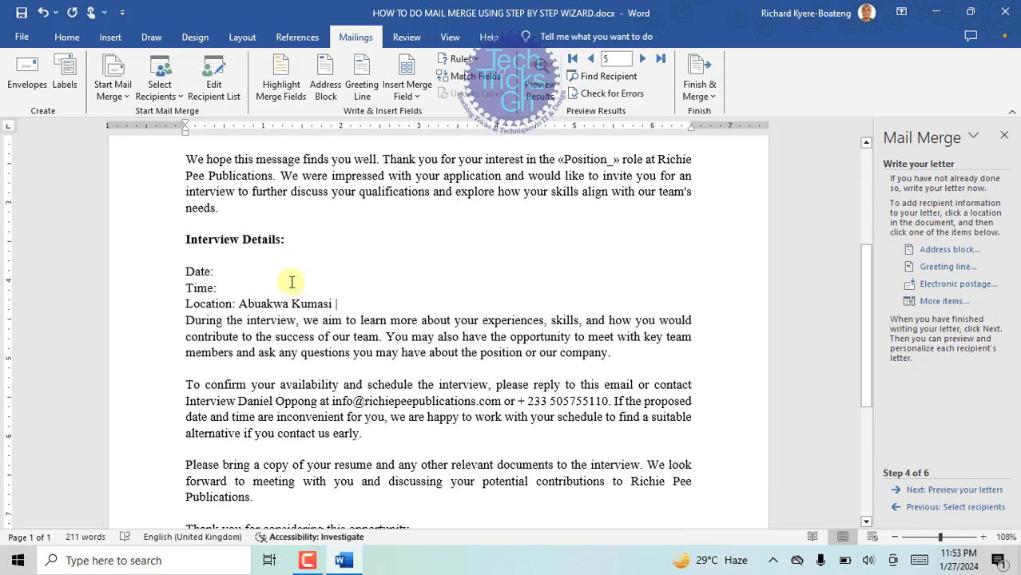
{"action": "left_click", "coordinate": [218, 273]}
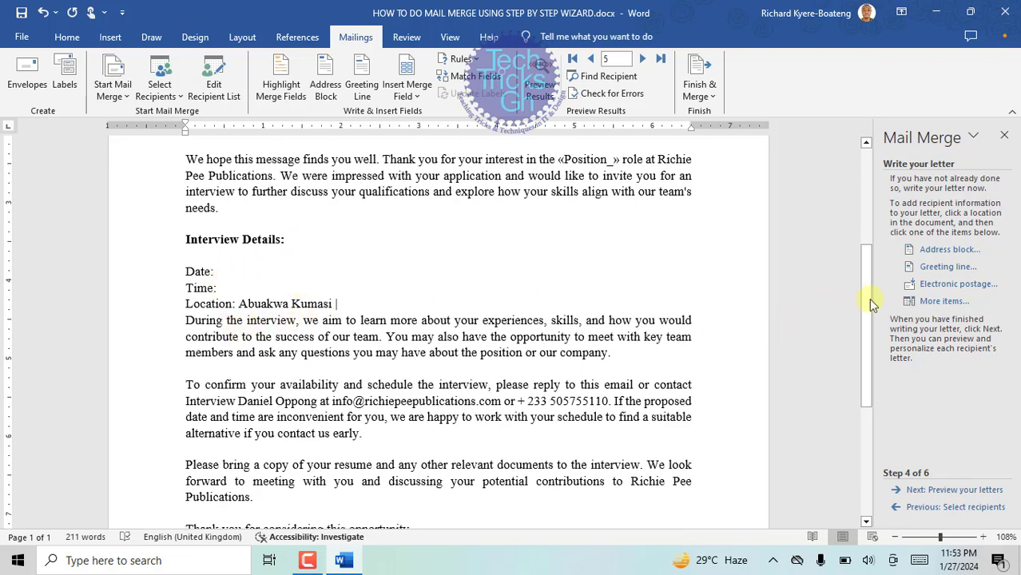
{"action": "left_click", "coordinate": [943, 302]}
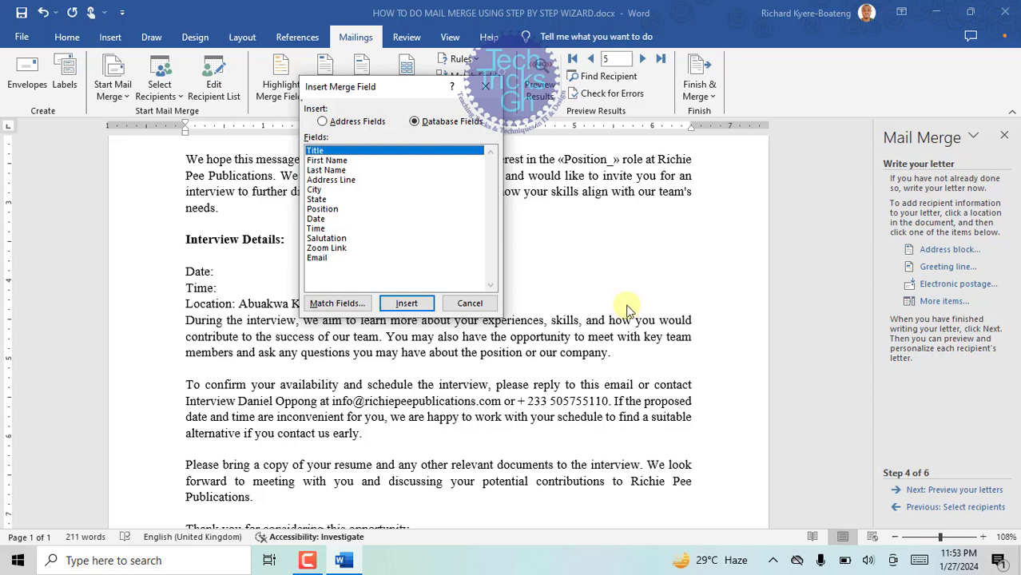
{"action": "left_click", "coordinate": [329, 223]}
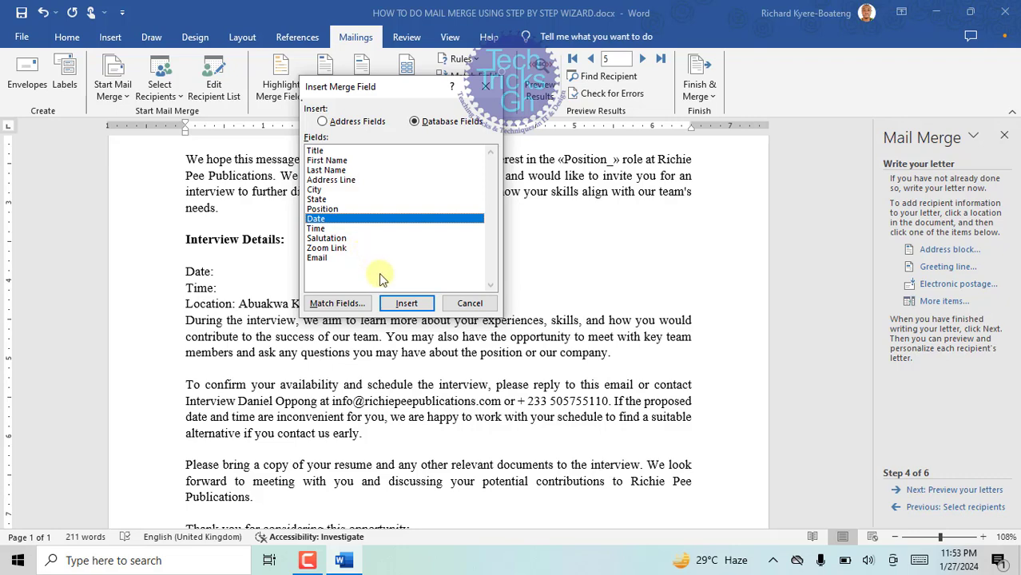
{"action": "left_click", "coordinate": [404, 303]}
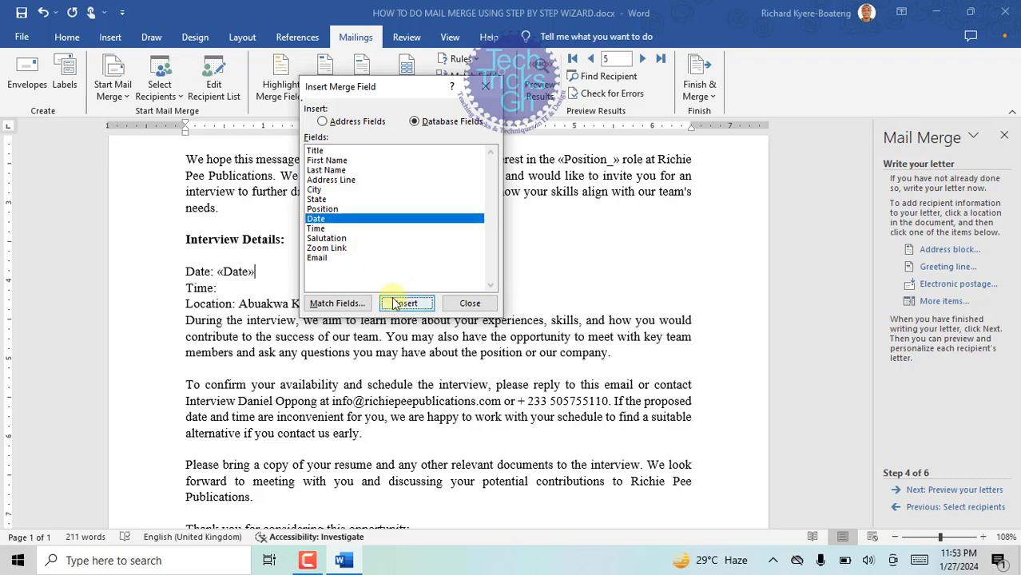
{"action": "left_click", "coordinate": [470, 305]}
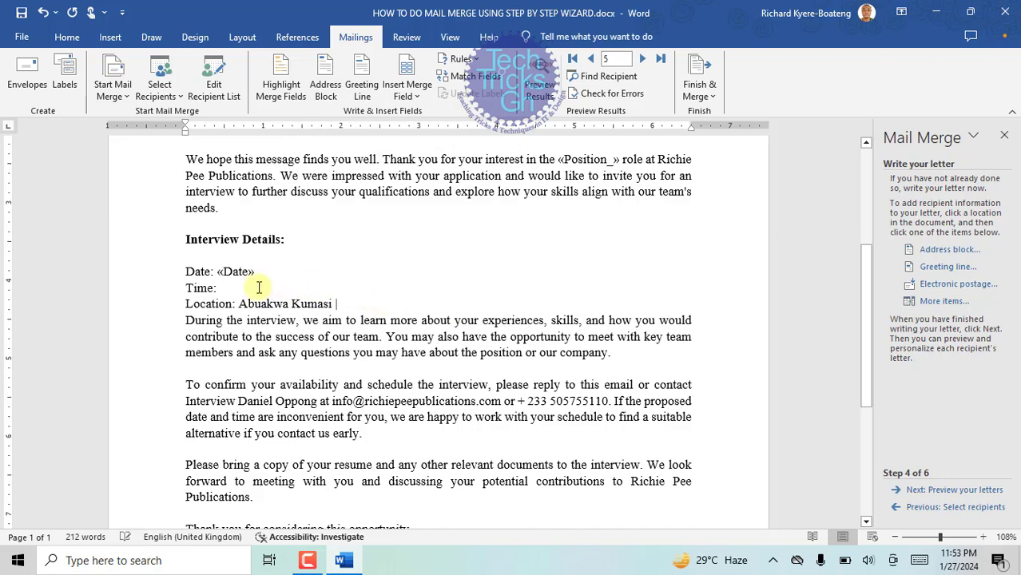
Insert the Time merge field after the 'Time:' label under Interview Details.
{"action": "left_click", "coordinate": [224, 288]}
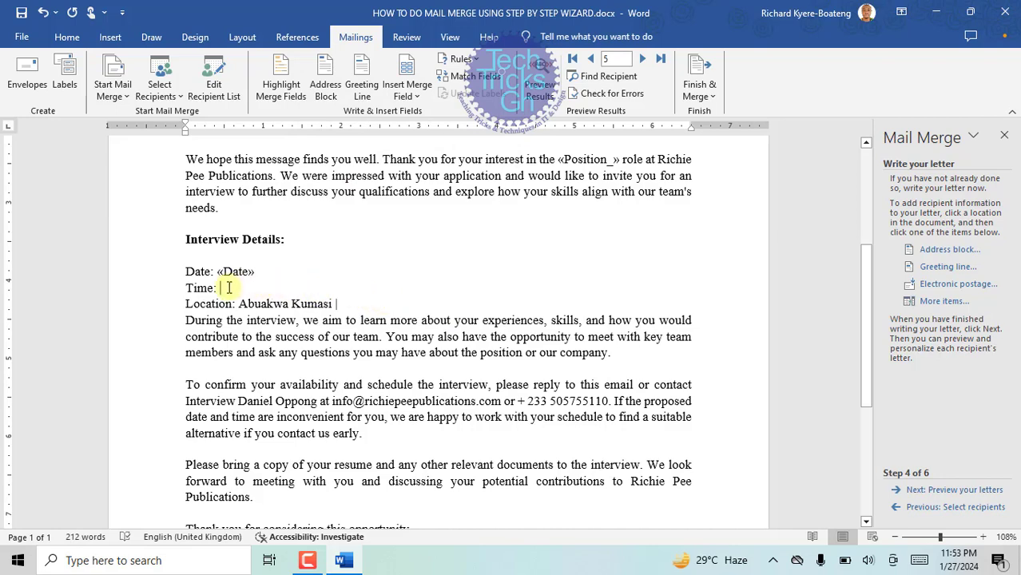
{"action": "left_click", "coordinate": [945, 303]}
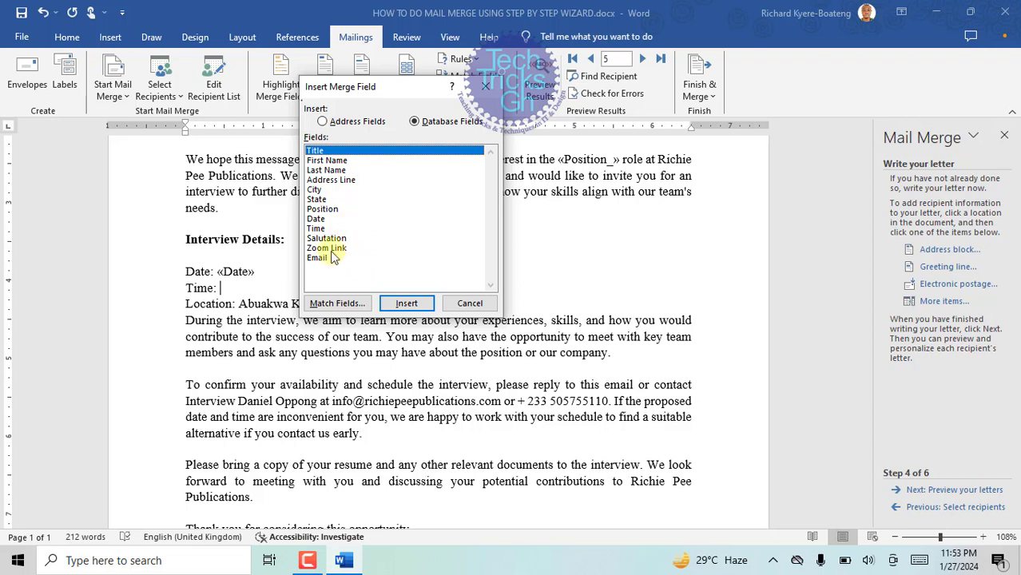
{"action": "left_click", "coordinate": [321, 230]}
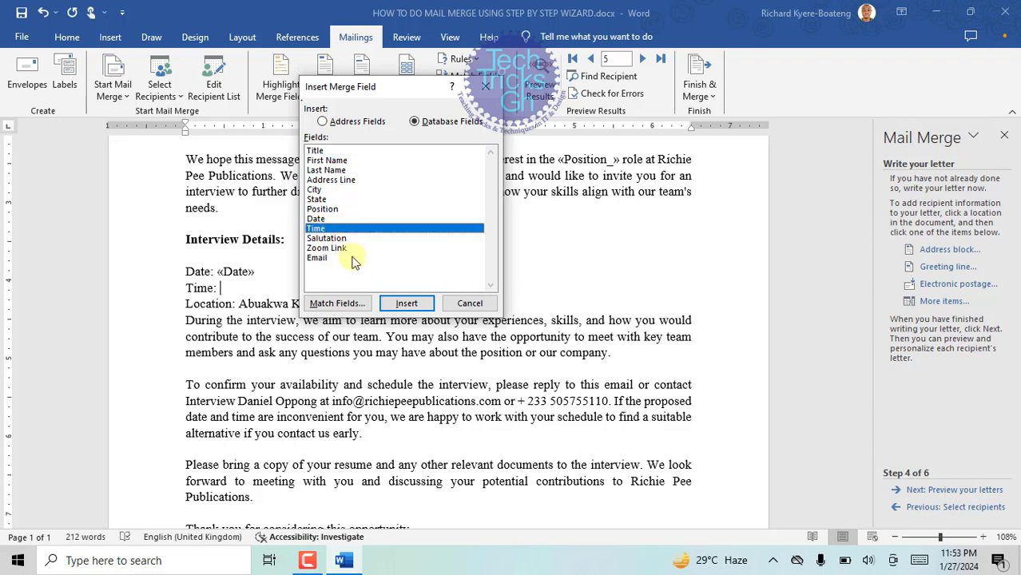
{"action": "left_click", "coordinate": [402, 306]}
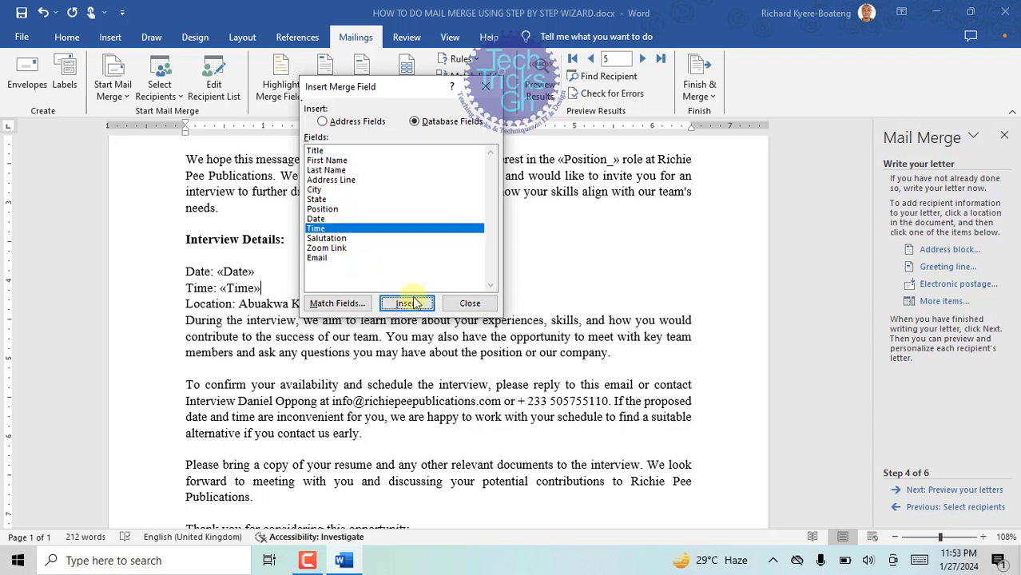
{"action": "left_click", "coordinate": [471, 305]}
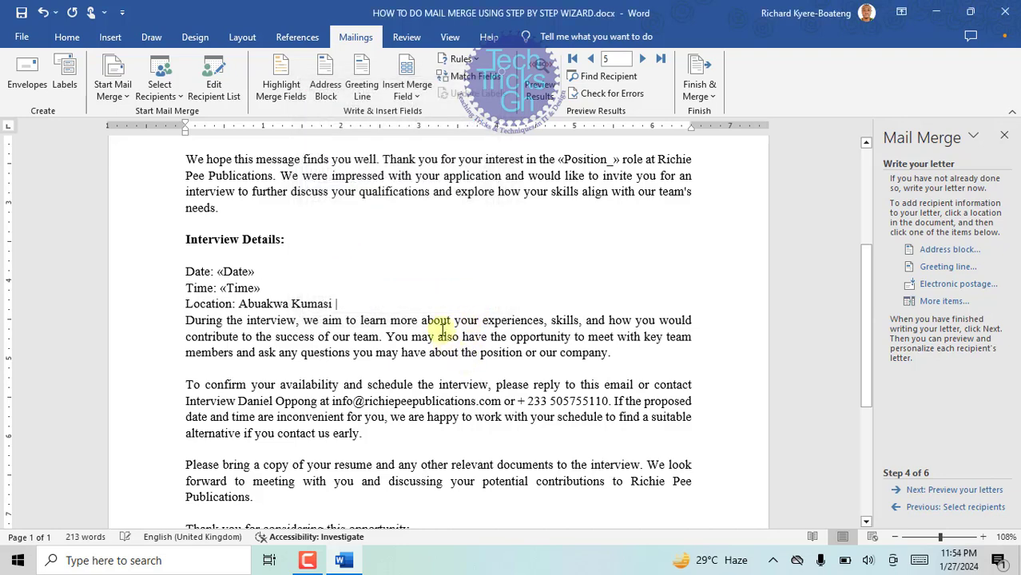
Insert the Zoom Link merge field after 'Abuakwa Kumasi |' on the Location line.
{"action": "scroll", "coordinate": [440, 316], "scroll_direction": "down", "scroll_amount": 2}
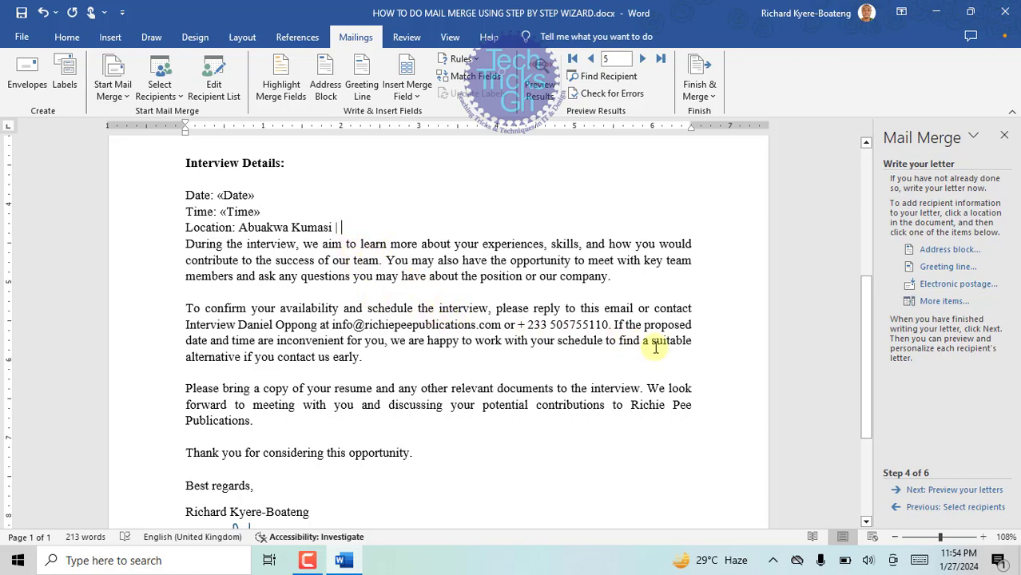
{"action": "left_click", "coordinate": [942, 303]}
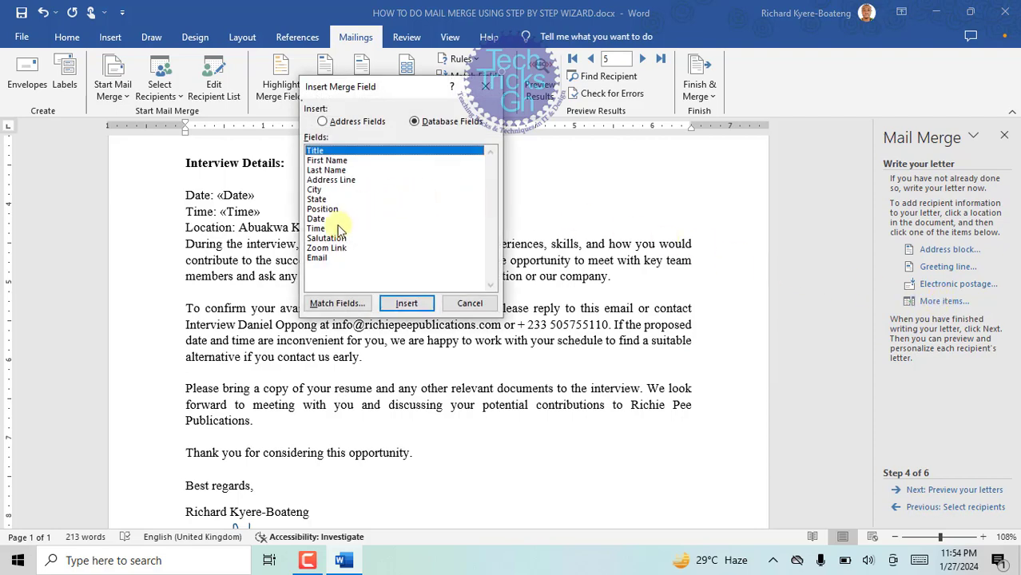
{"action": "left_click", "coordinate": [329, 249]}
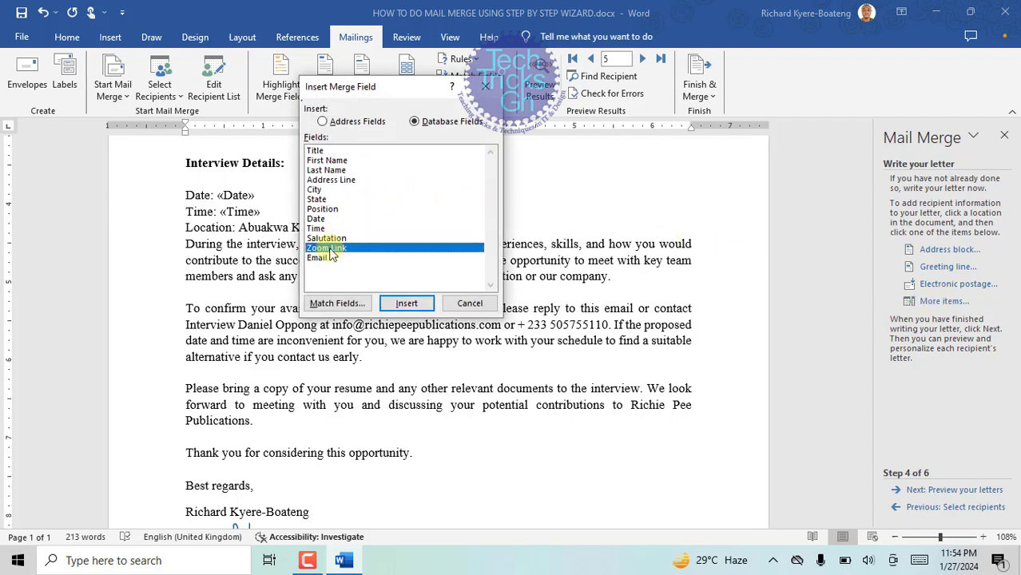
{"action": "left_click", "coordinate": [406, 304]}
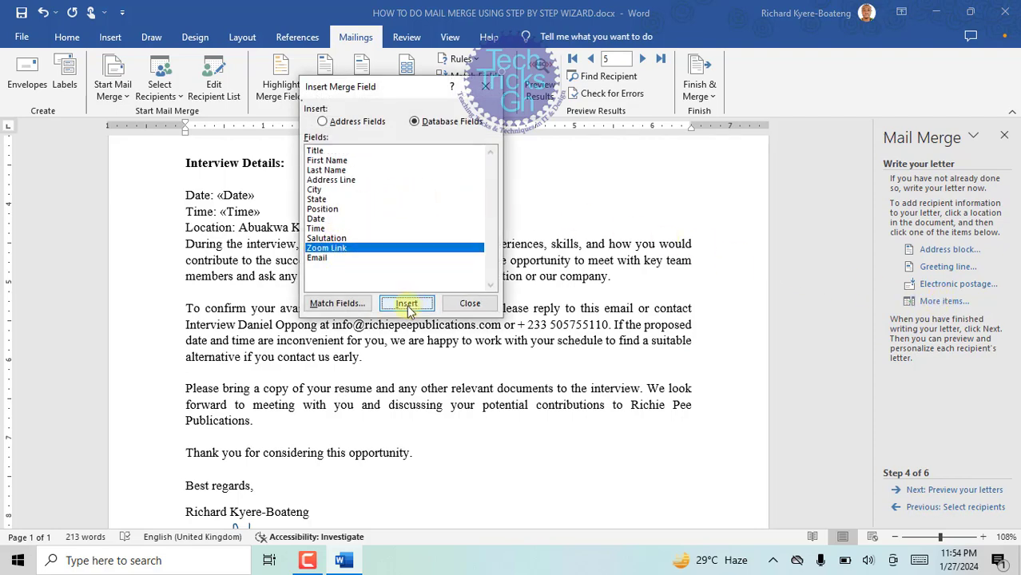
Close the field chooser and collapse the ribbon with Ctrl+F1 to show more of the letter.
{"action": "left_click", "coordinate": [470, 305]}
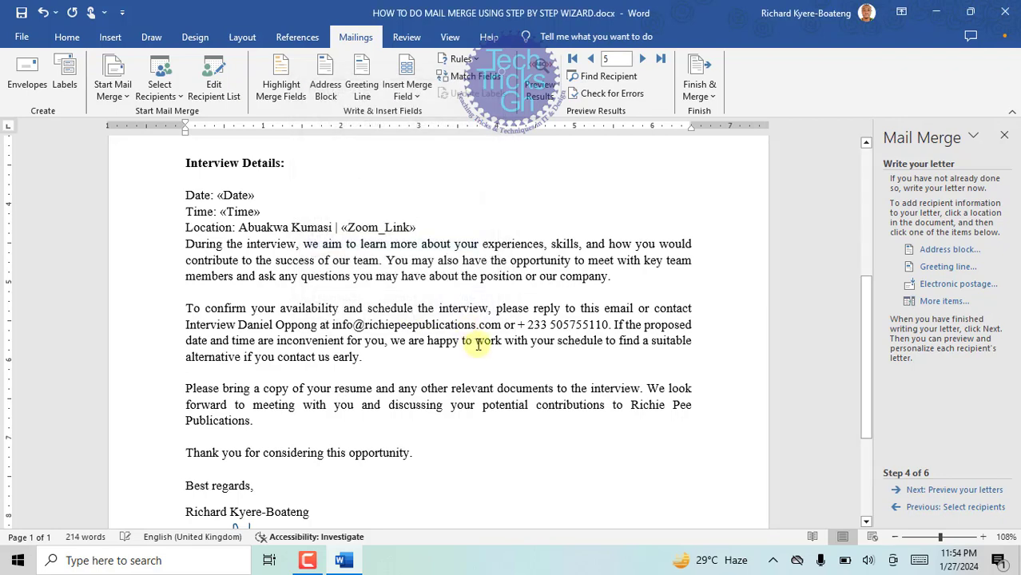
{"action": "scroll", "coordinate": [405, 352], "scroll_direction": "up", "scroll_amount": 3}
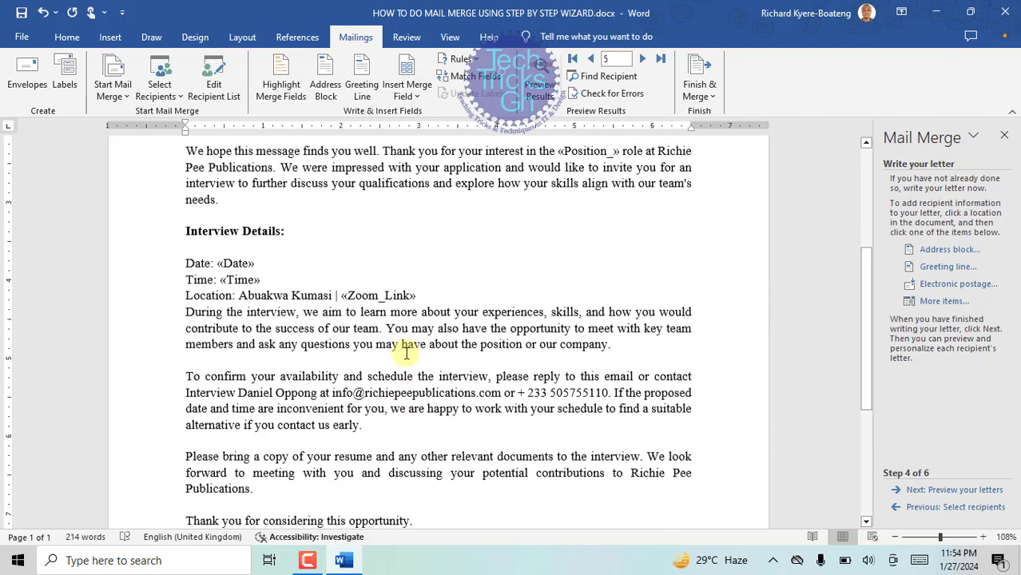
{"action": "scroll", "coordinate": [407, 352], "scroll_direction": "up", "scroll_amount": 1}
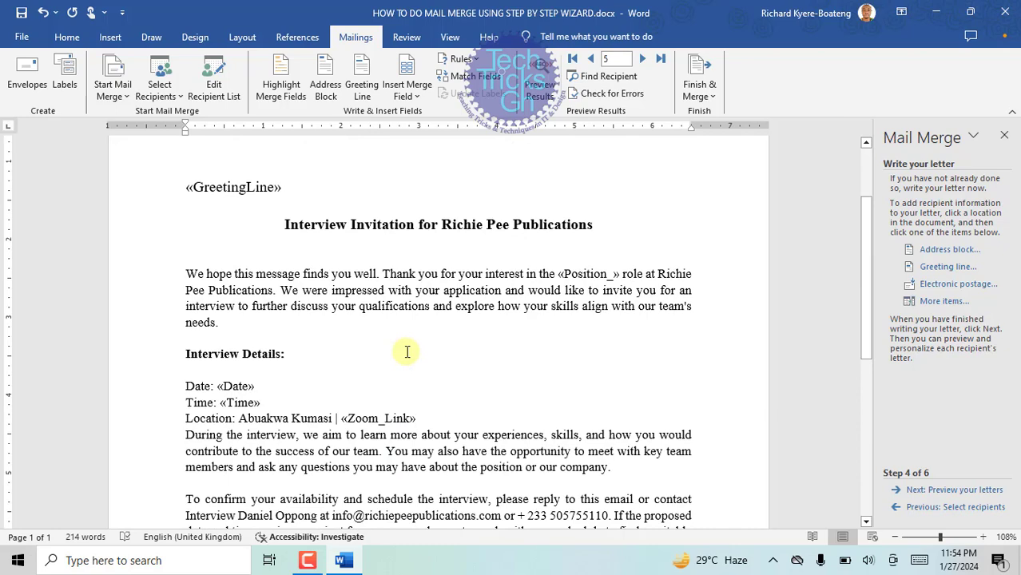
{"action": "scroll", "coordinate": [407, 352], "scroll_direction": "down", "scroll_amount": 1}
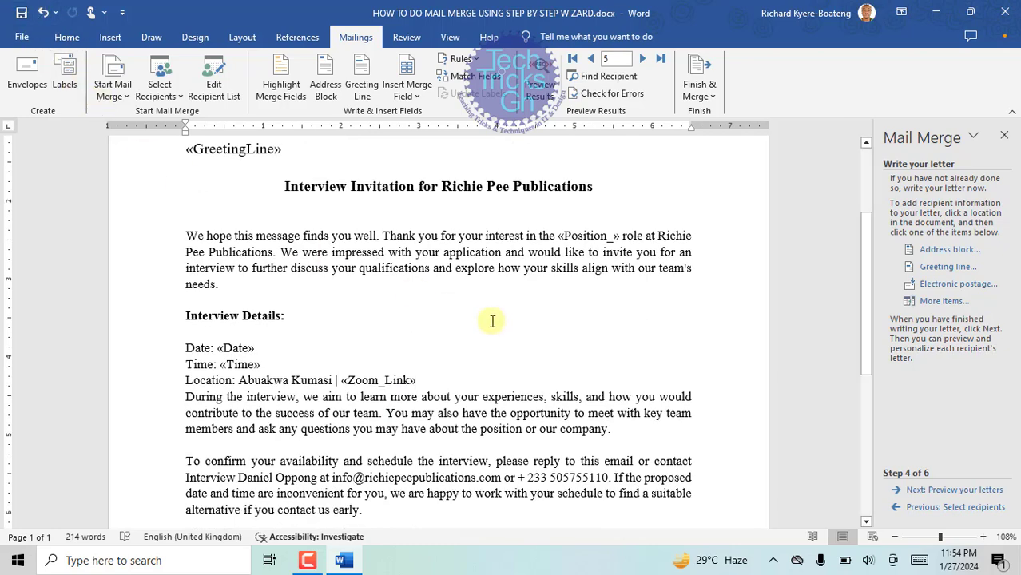
{"action": "key", "text": "ctrl+F1"}
{"action": "scroll", "coordinate": [528, 335], "scroll_direction": "up", "scroll_amount": 3}
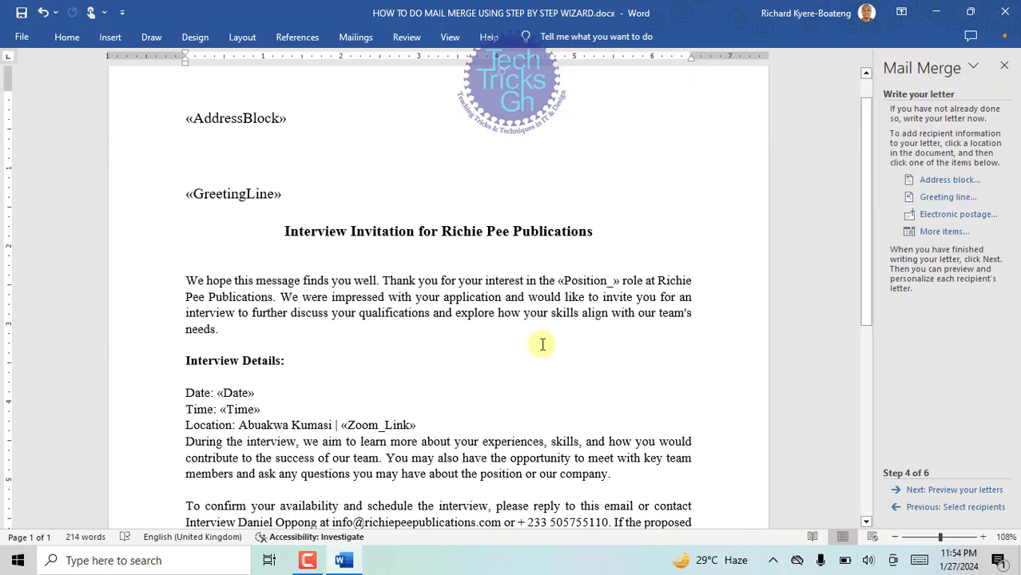
Preview the merged letters, step back to recipient 2, and place the caret below the address.
{"action": "left_click", "coordinate": [957, 493]}
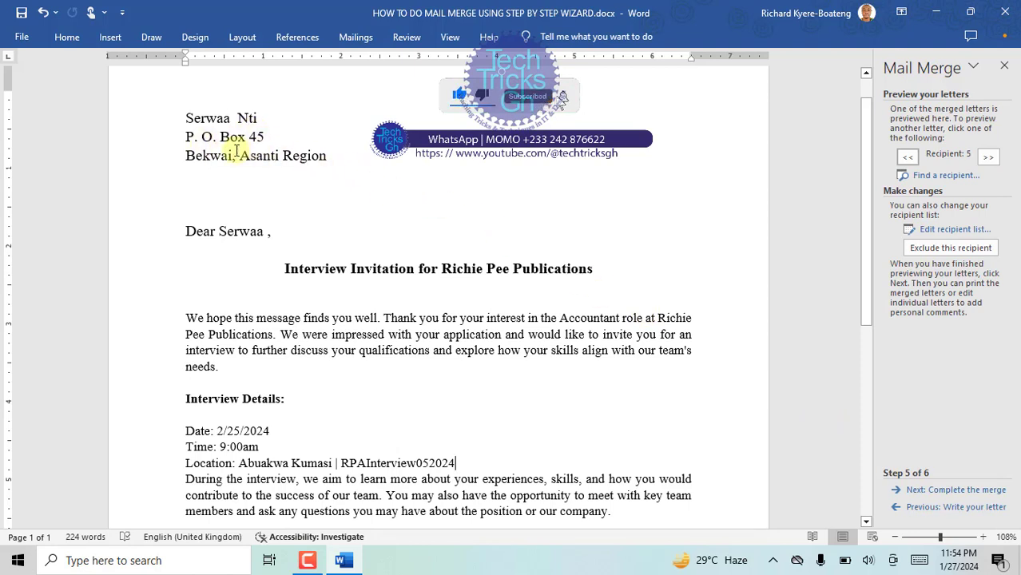
{"action": "left_click", "coordinate": [337, 193]}
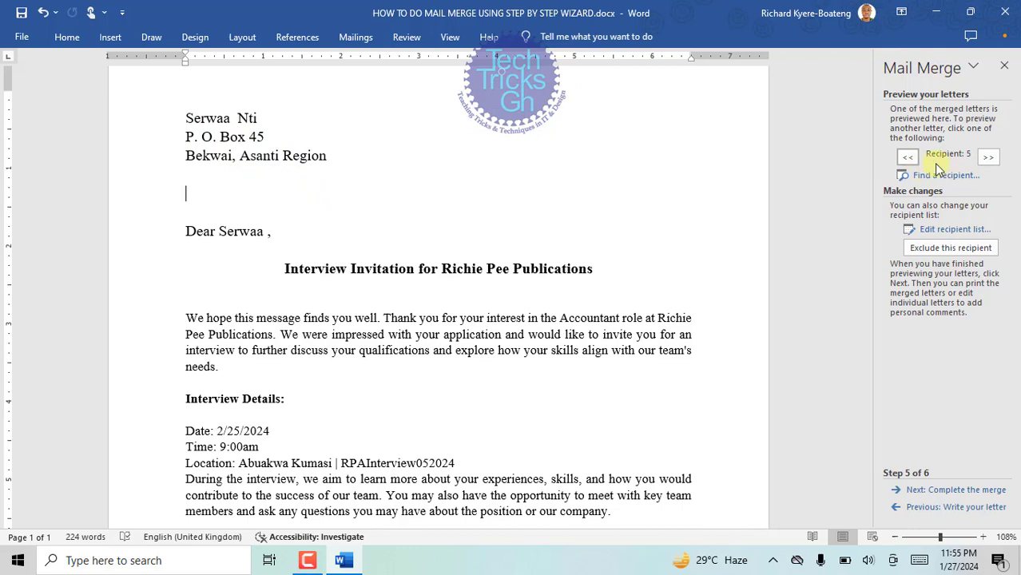
{"action": "left_click", "coordinate": [906, 156]}
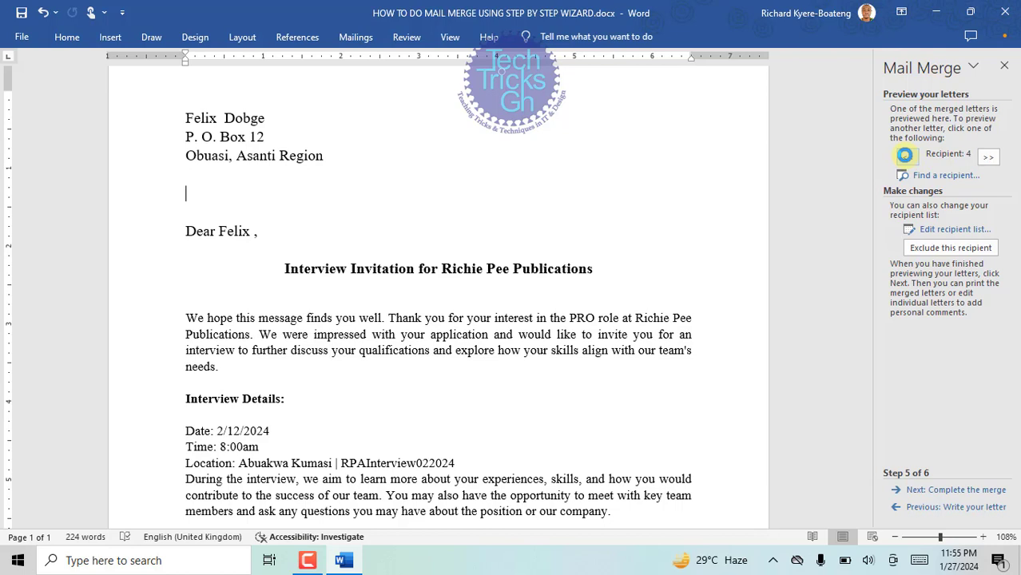
{"action": "left_click", "coordinate": [907, 156]}
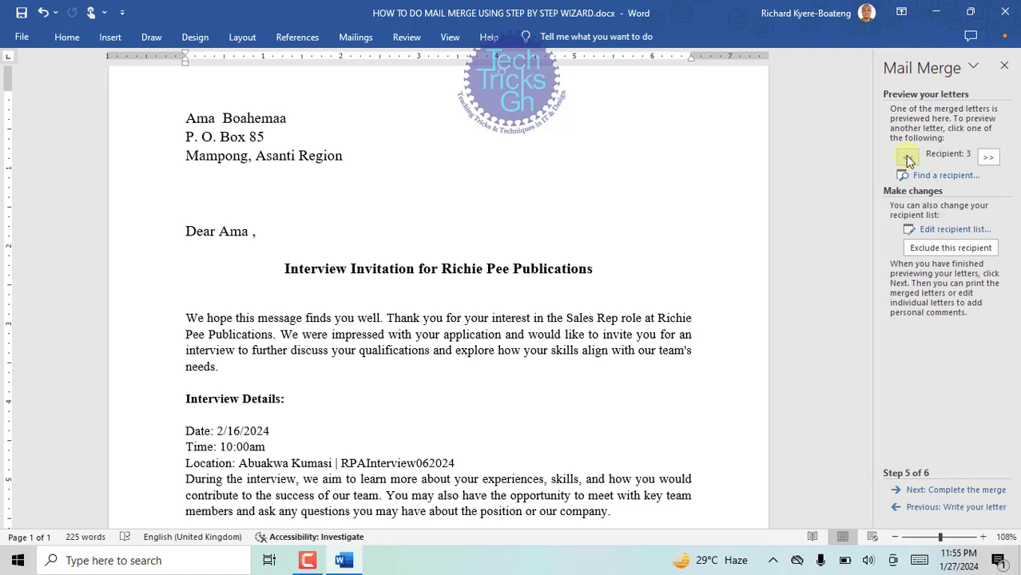
{"action": "left_click", "coordinate": [907, 156]}
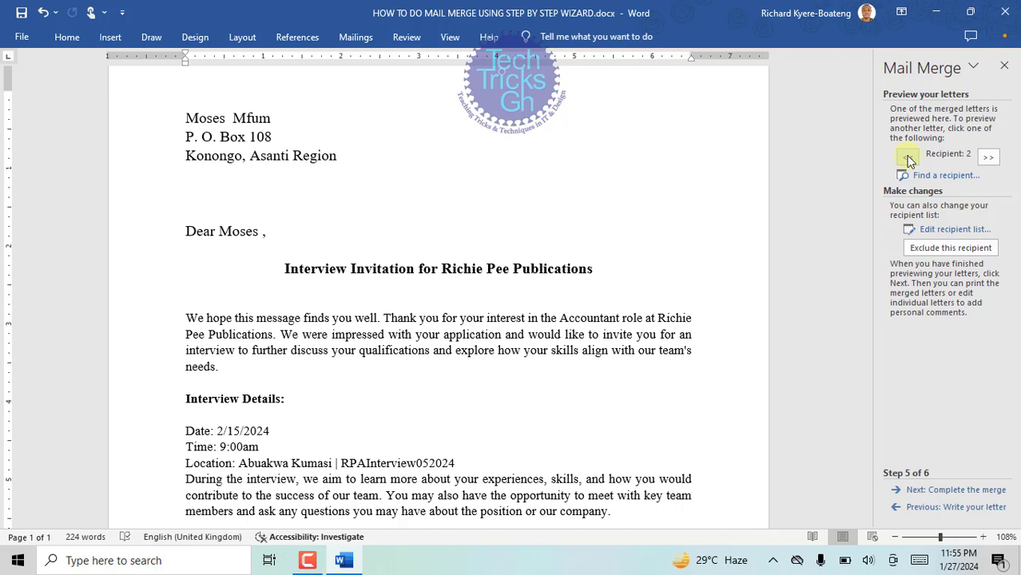
{"action": "left_click", "coordinate": [342, 176]}
{"action": "type", "text": "28th Ja"}
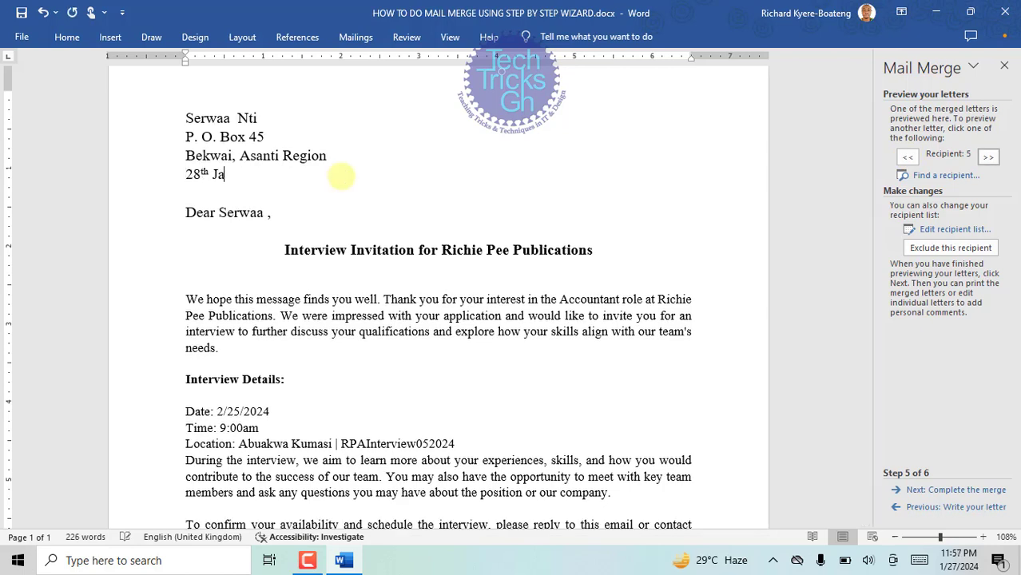
Finish the date line so it reads '28th January, 2024' under the address.
{"action": "type", "text": "nuary, 2024"}
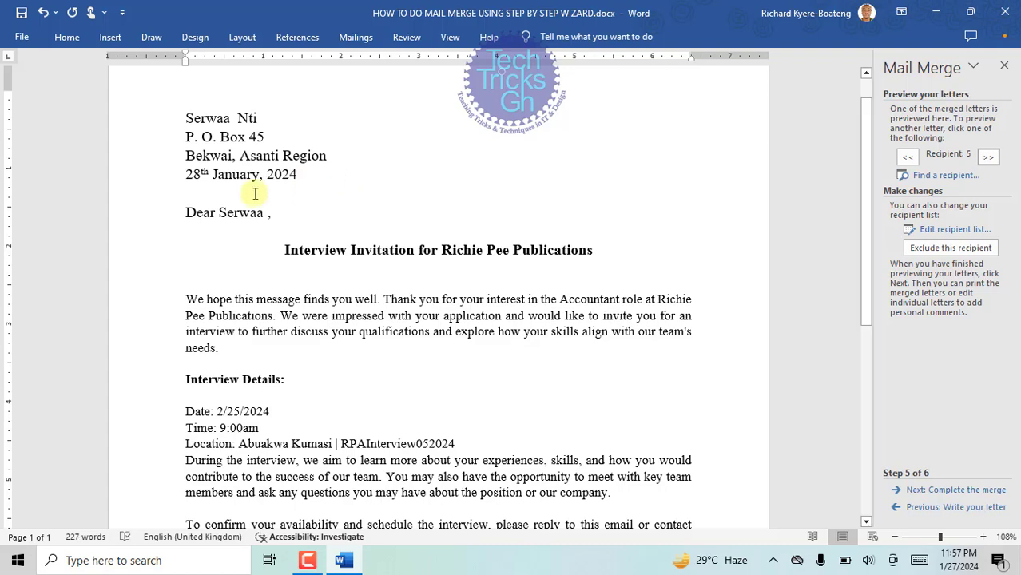
{"action": "mouse_move", "coordinate": [196, 187]}
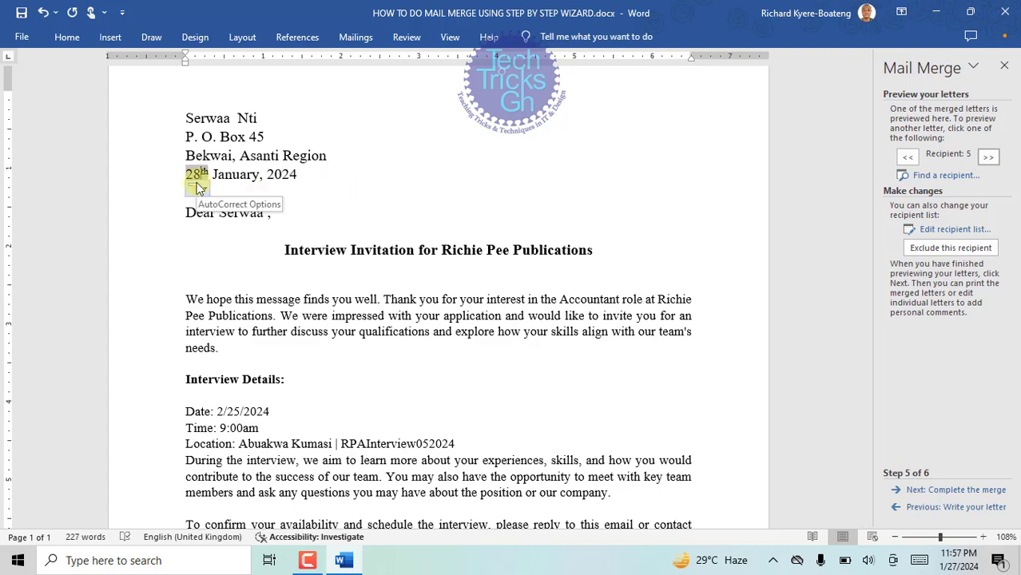
{"action": "scroll", "coordinate": [414, 240], "scroll_direction": "down", "scroll_amount": 3}
{"action": "scroll", "coordinate": [414, 215], "scroll_direction": "down", "scroll_amount": 8}
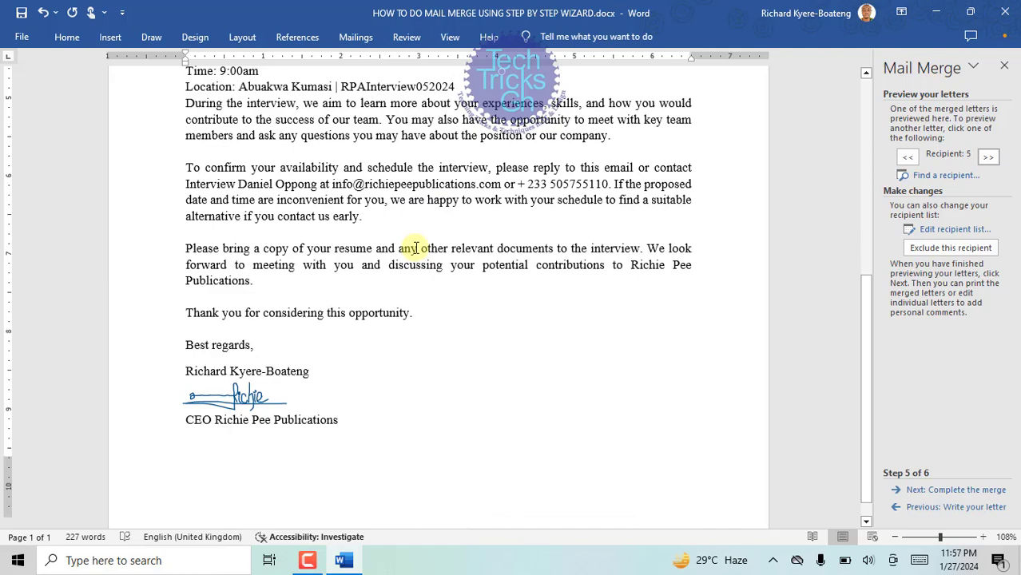
{"action": "scroll", "coordinate": [415, 185], "scroll_direction": "up", "scroll_amount": 10}
{"action": "scroll", "coordinate": [560, 240], "scroll_direction": "up", "scroll_amount": 5}
Step back to the first recipient and check the date in each previewed letter.
{"action": "left_click", "coordinate": [905, 155]}
{"action": "left_click", "coordinate": [905, 155]}
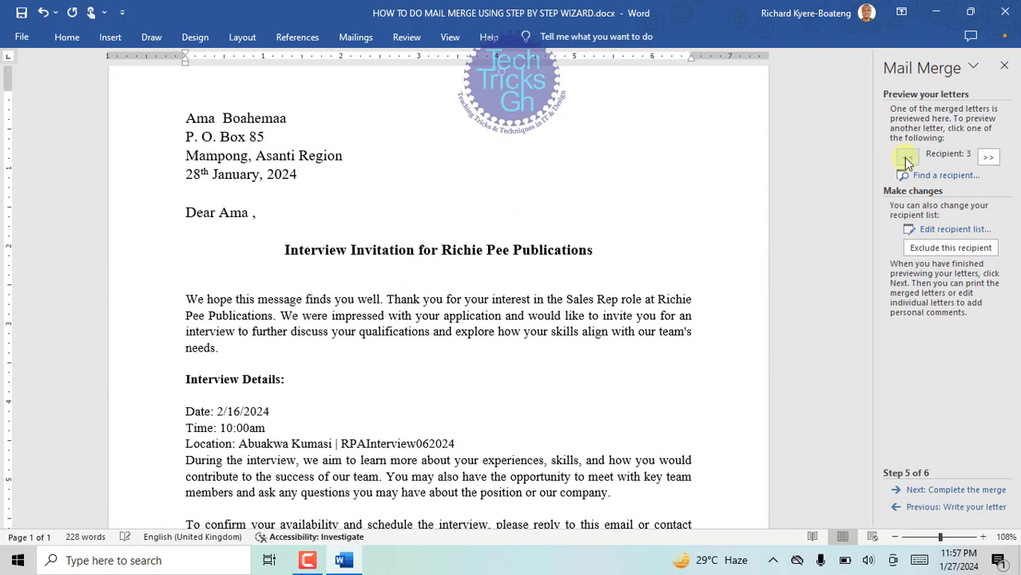
{"action": "scroll", "coordinate": [649, 240], "scroll_direction": "down", "scroll_amount": 2}
{"action": "scroll", "coordinate": [649, 249], "scroll_direction": "down", "scroll_amount": 6}
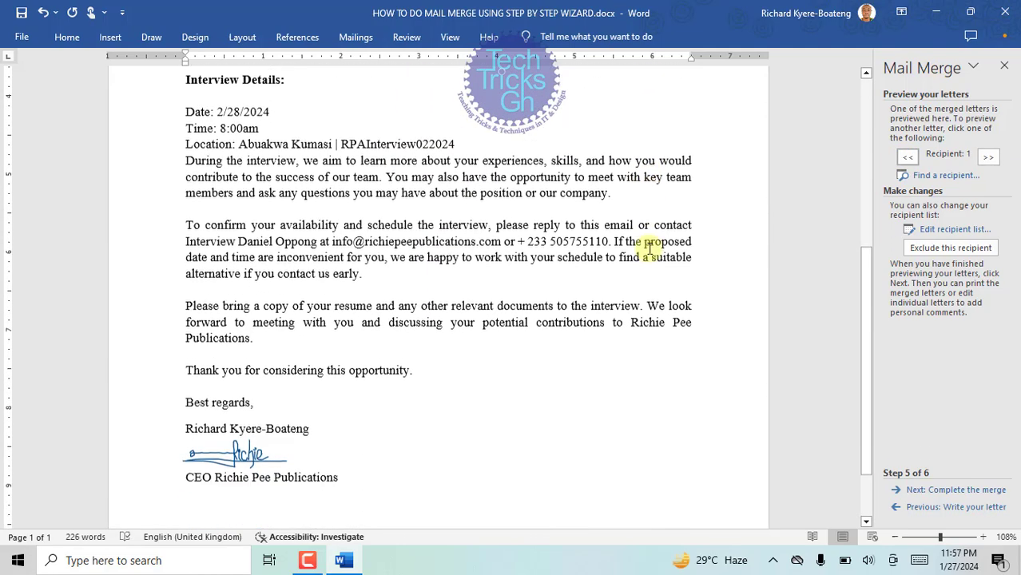
{"action": "scroll", "coordinate": [650, 320], "scroll_direction": "up", "scroll_amount": 1}
{"action": "scroll", "coordinate": [657, 413], "scroll_direction": "up", "scroll_amount": 1}
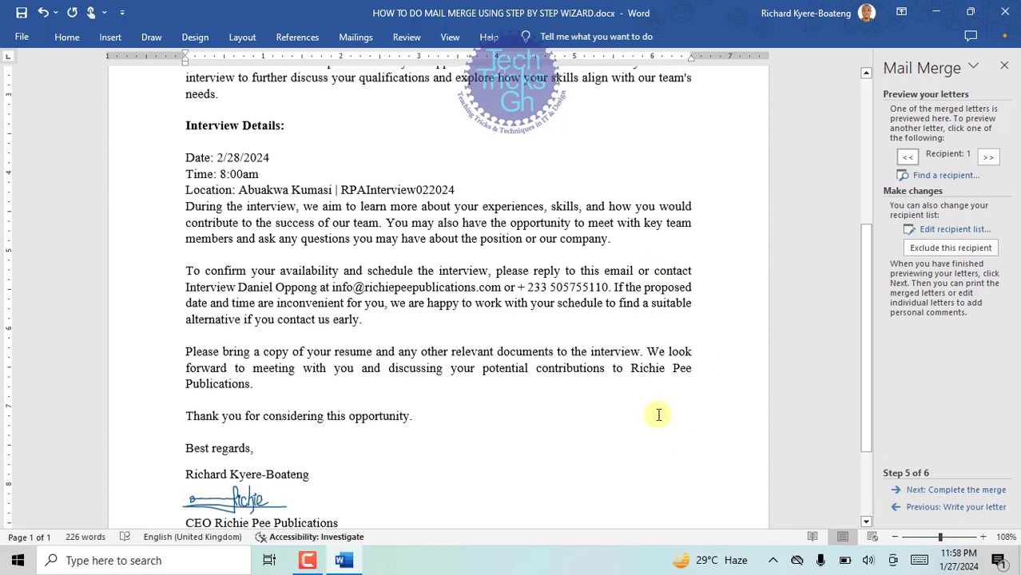
{"action": "scroll", "coordinate": [661, 418], "scroll_direction": "up", "scroll_amount": 5}
{"action": "scroll", "coordinate": [661, 418], "scroll_direction": "up", "scroll_amount": 3}
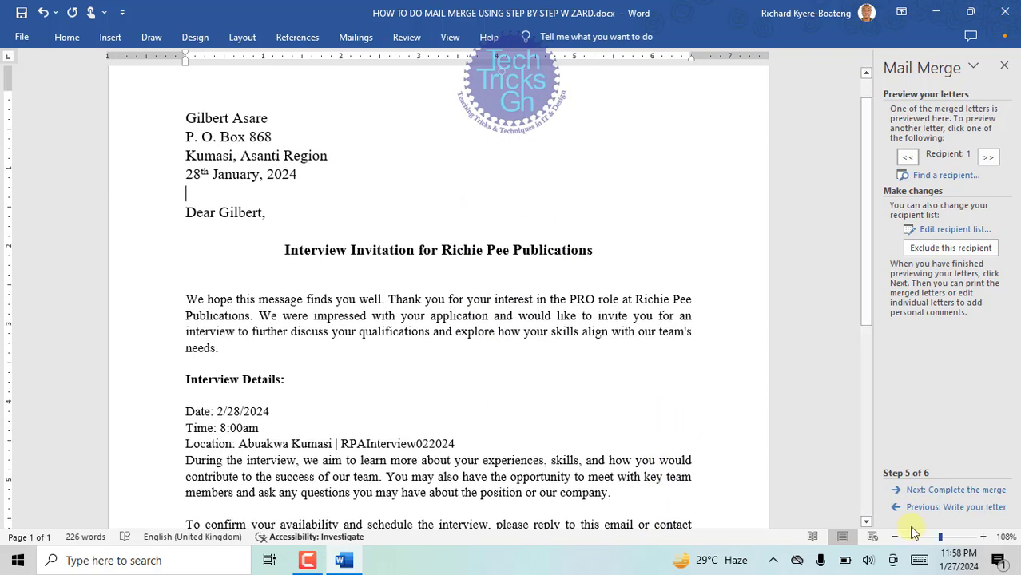
Complete the merge and print letters for all recipients with Print to file enabled.
{"action": "left_click", "coordinate": [957, 494]}
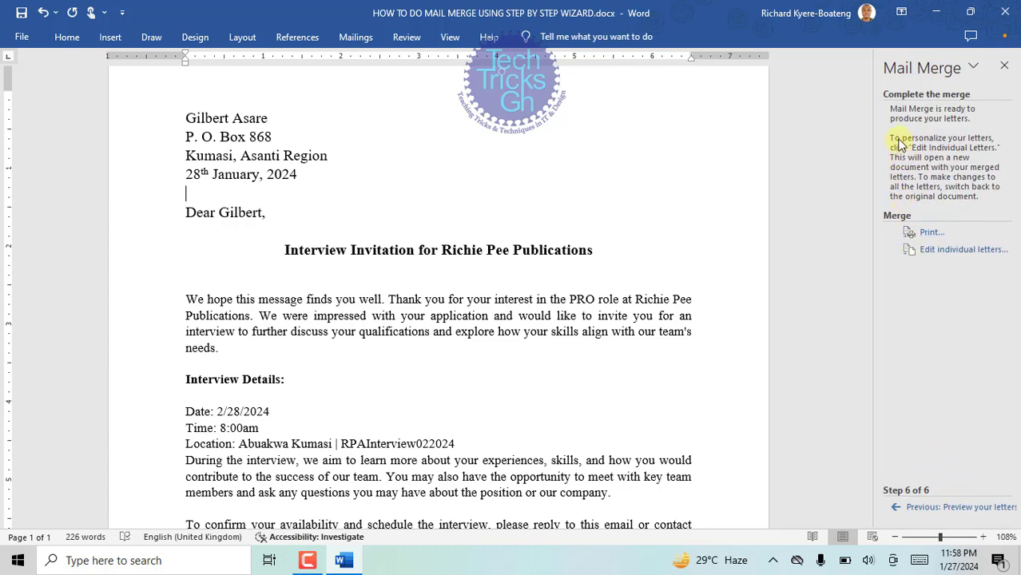
{"action": "left_click", "coordinate": [931, 234]}
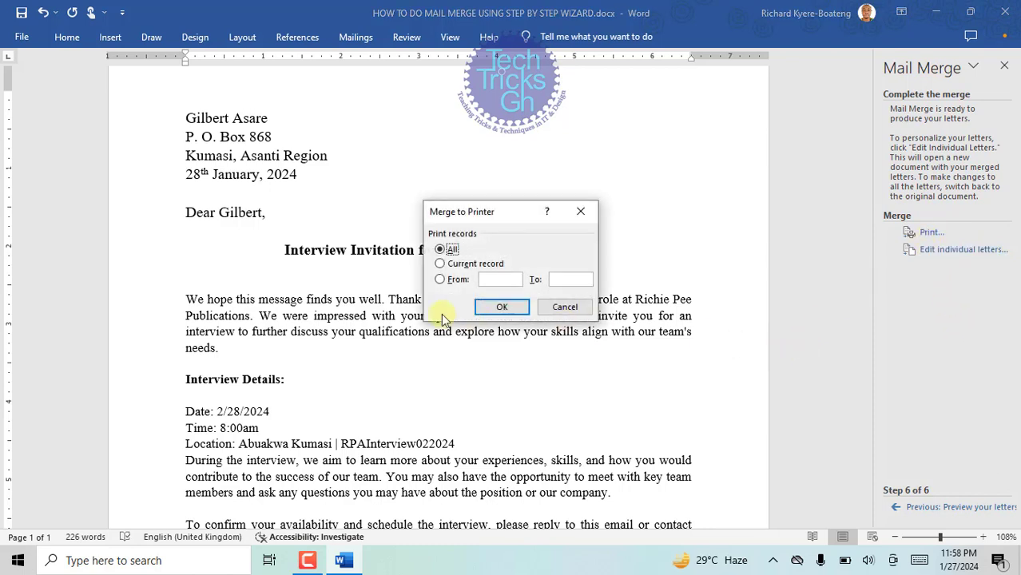
{"action": "left_click", "coordinate": [501, 308]}
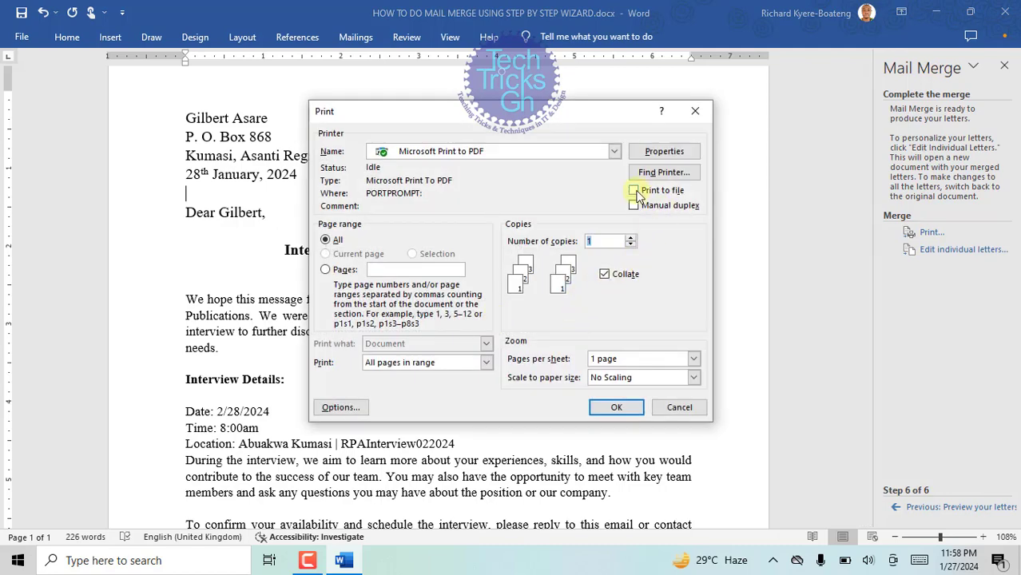
{"action": "left_click", "coordinate": [634, 191]}
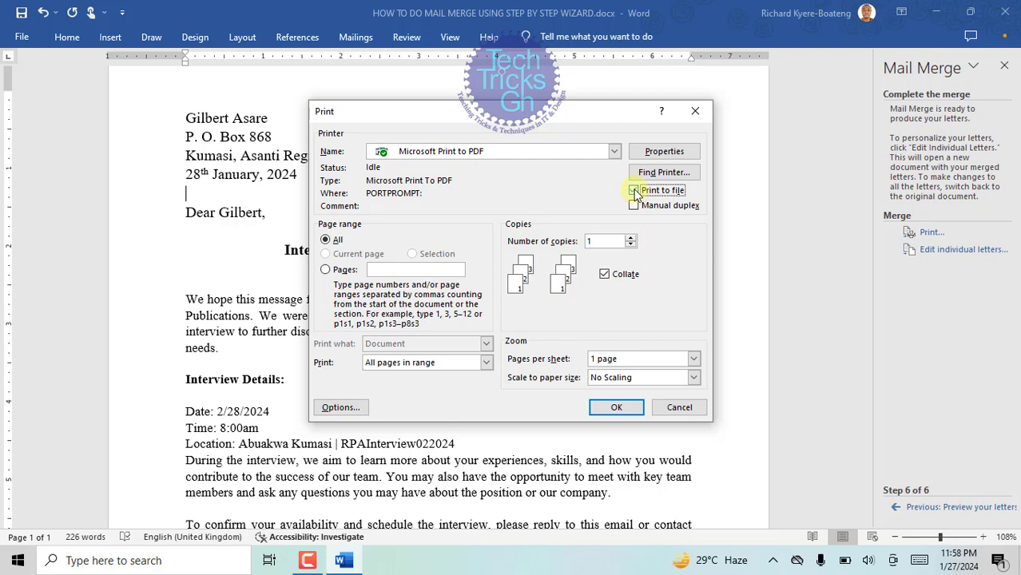
{"action": "left_click", "coordinate": [614, 408]}
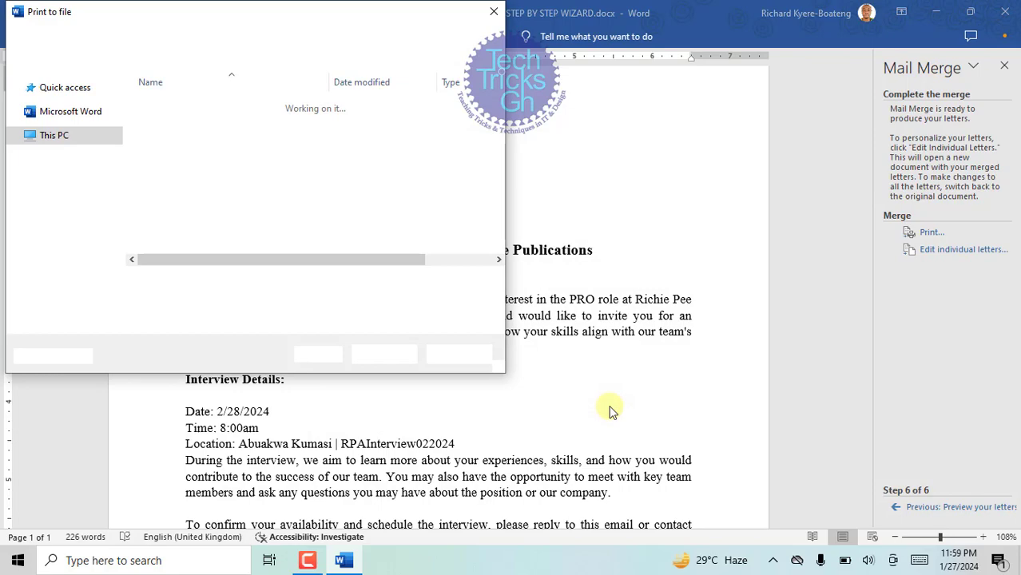
Save the print file in the Mail Merge 2024 folder as 'Maige Lett'.
{"action": "double_click", "coordinate": [256, 210]}
{"action": "left_click", "coordinate": [141, 284]}
{"action": "type", "text": "Mail Mer"}
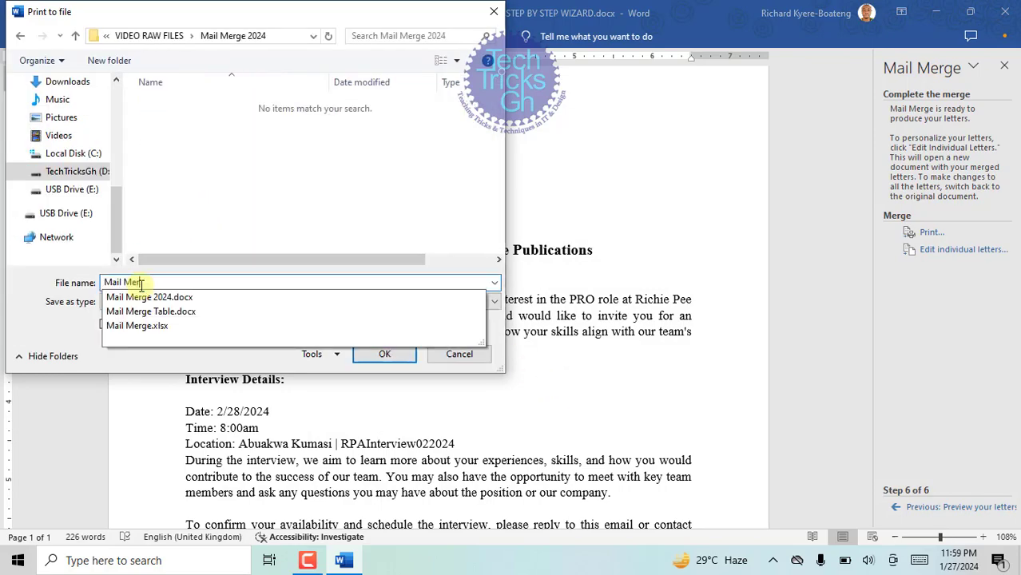
{"action": "type", "text": "ge Lett"}
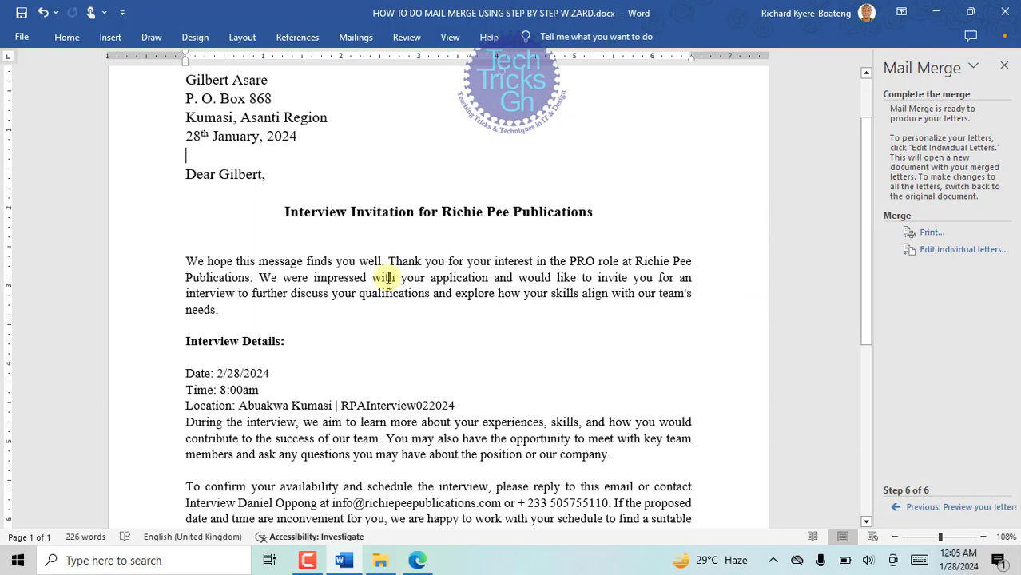
{"action": "scroll", "coordinate": [388, 278], "scroll_direction": "down", "scroll_amount": 3}
{"action": "scroll", "coordinate": [388, 277], "scroll_direction": "up", "scroll_amount": 4}
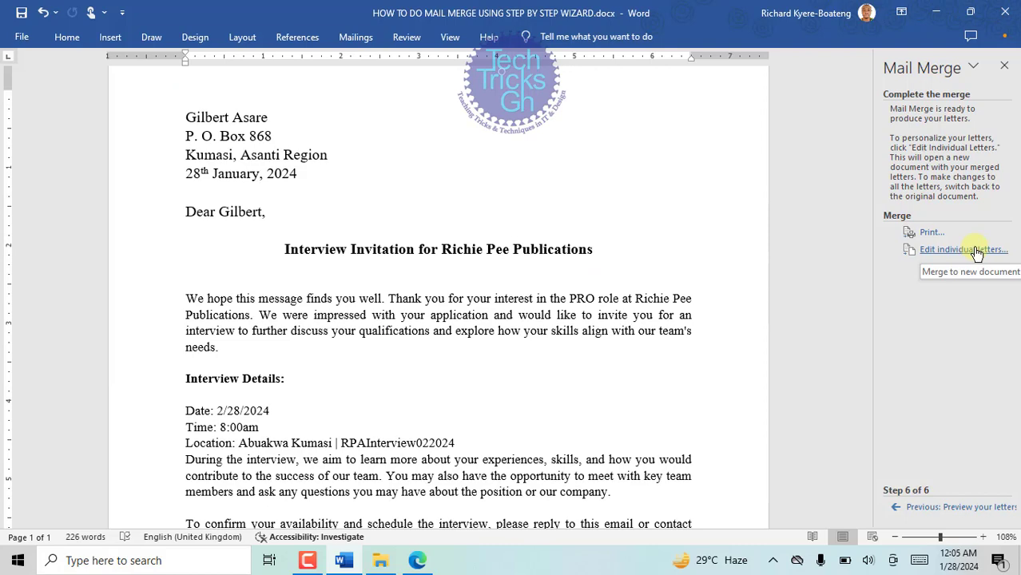
Merge all recipients' letters into the new Letters1 document and scroll through the six letters.
{"action": "left_click", "coordinate": [970, 251]}
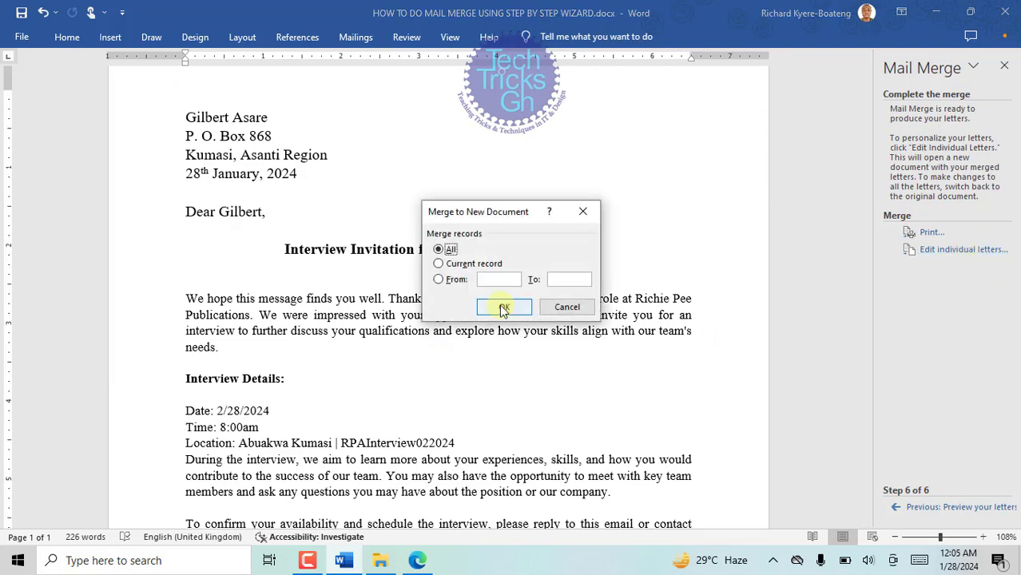
{"action": "left_click", "coordinate": [505, 309]}
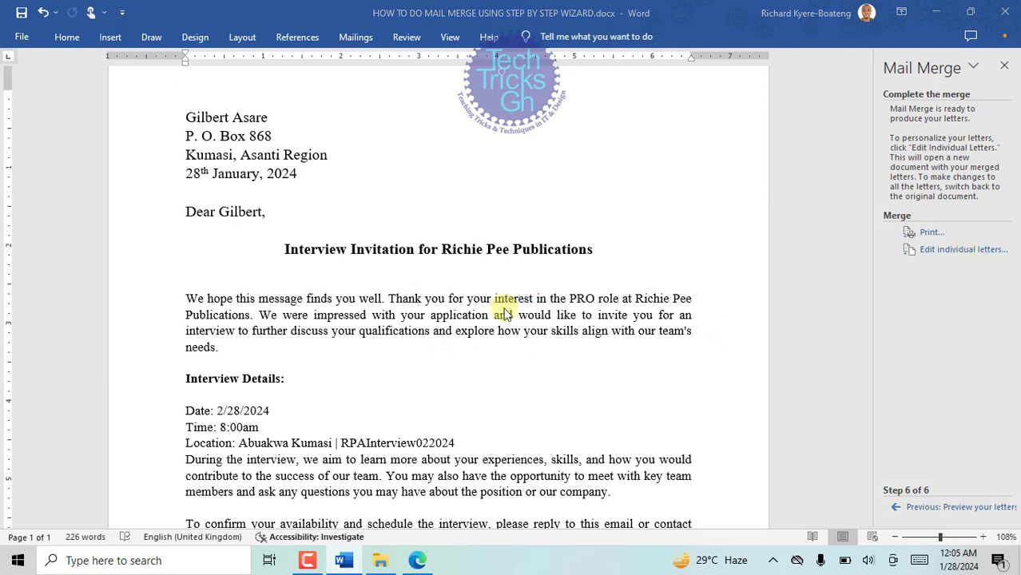
{"action": "scroll", "coordinate": [507, 264], "scroll_direction": "down", "scroll_amount": 3}
{"action": "scroll", "coordinate": [515, 304], "scroll_direction": "down", "scroll_amount": 8}
{"action": "scroll", "coordinate": [515, 304], "scroll_direction": "down", "scroll_amount": 5}
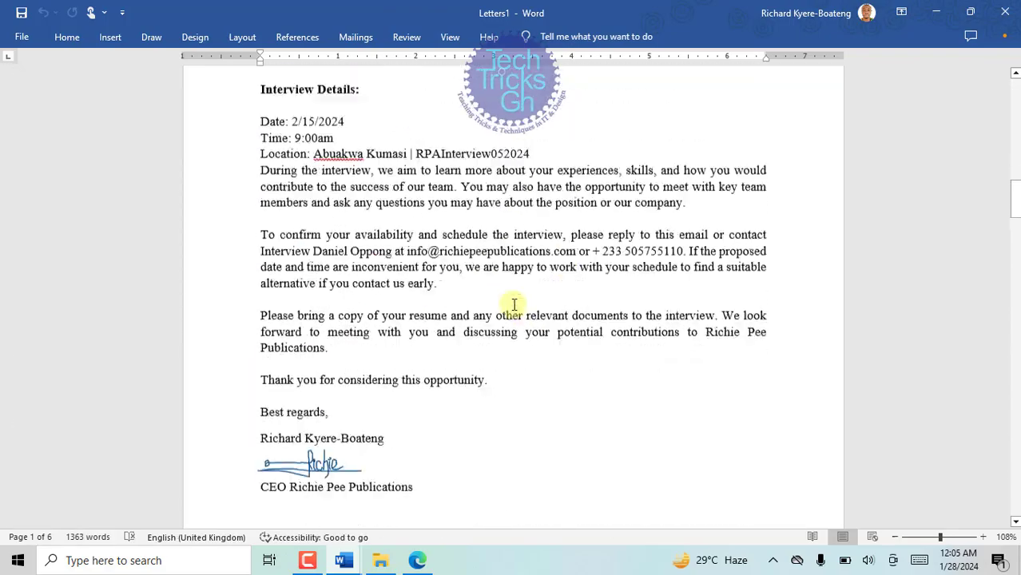
{"action": "scroll", "coordinate": [514, 304], "scroll_direction": "down", "scroll_amount": 5}
{"action": "scroll", "coordinate": [515, 304], "scroll_direction": "down", "scroll_amount": 5}
{"action": "scroll", "coordinate": [515, 304], "scroll_direction": "down", "scroll_amount": 5}
{"action": "scroll", "coordinate": [514, 303], "scroll_direction": "down", "scroll_amount": 5}
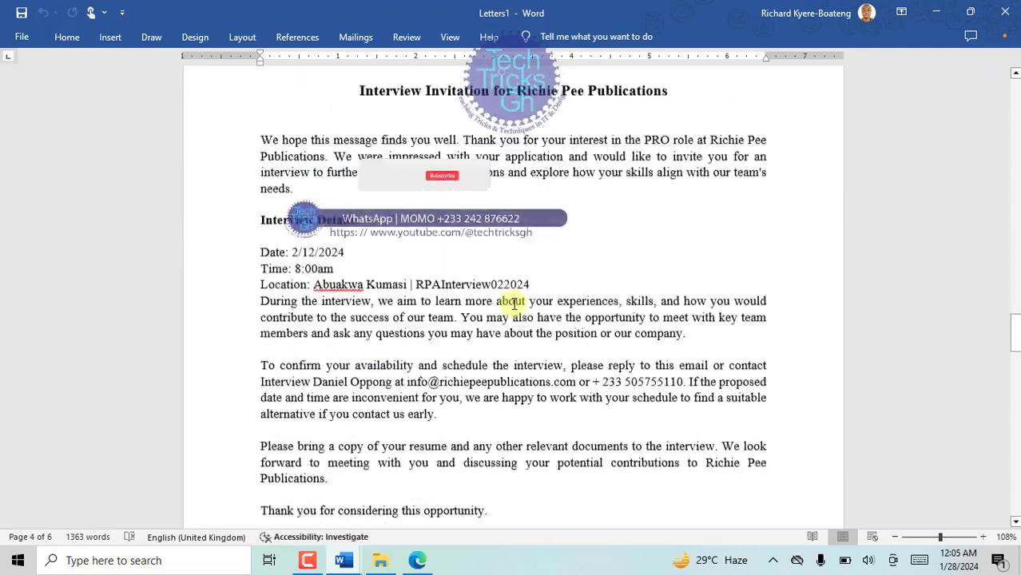
{"action": "scroll", "coordinate": [515, 304], "scroll_direction": "down", "scroll_amount": 5}
{"action": "scroll", "coordinate": [514, 304], "scroll_direction": "down", "scroll_amount": 2}
{"action": "scroll", "coordinate": [514, 304], "scroll_direction": "down", "scroll_amount": 5}
{"action": "scroll", "coordinate": [514, 303], "scroll_direction": "down", "scroll_amount": 10}
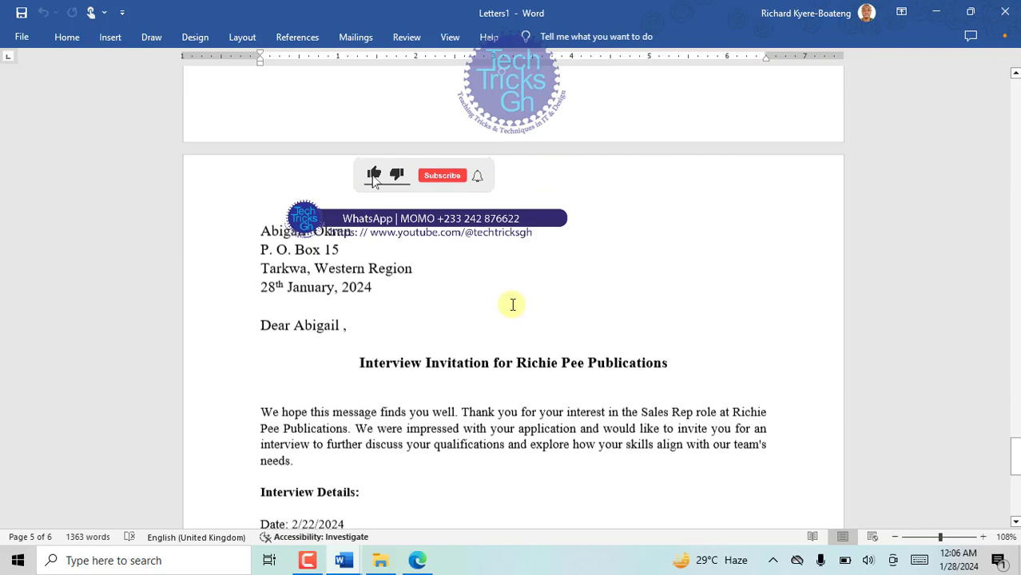
{"action": "scroll", "coordinate": [515, 304], "scroll_direction": "down", "scroll_amount": 8}
{"action": "scroll", "coordinate": [515, 304], "scroll_direction": "down", "scroll_amount": 3}
{"action": "scroll", "coordinate": [513, 305], "scroll_direction": "down", "scroll_amount": 2}
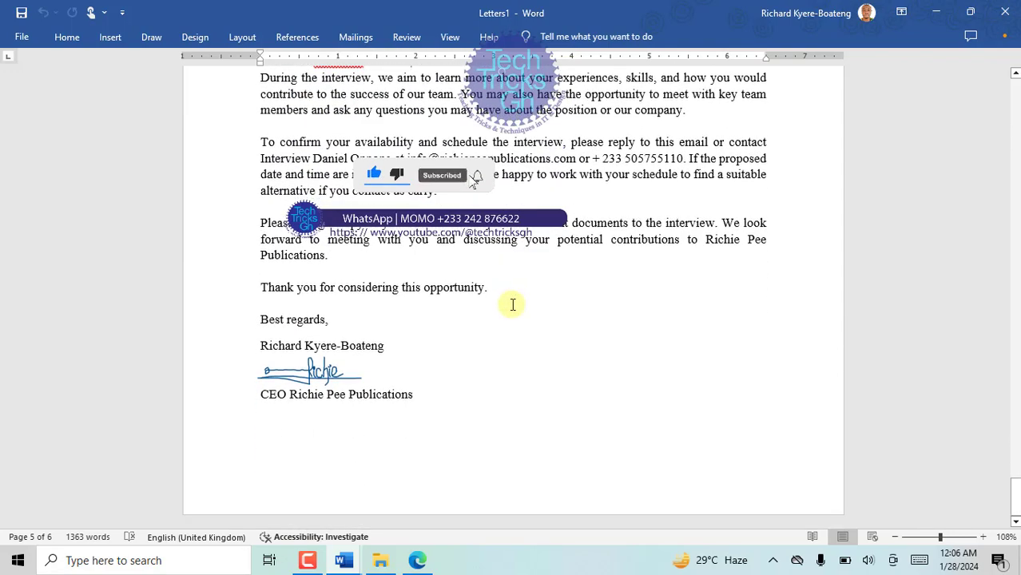
{"action": "scroll", "coordinate": [514, 304], "scroll_direction": "up", "scroll_amount": 1}
{"action": "scroll", "coordinate": [511, 302], "scroll_direction": "up", "scroll_amount": 4}
{"action": "scroll", "coordinate": [510, 301], "scroll_direction": "up", "scroll_amount": 7}
{"action": "scroll", "coordinate": [510, 301], "scroll_direction": "up", "scroll_amount": 5}
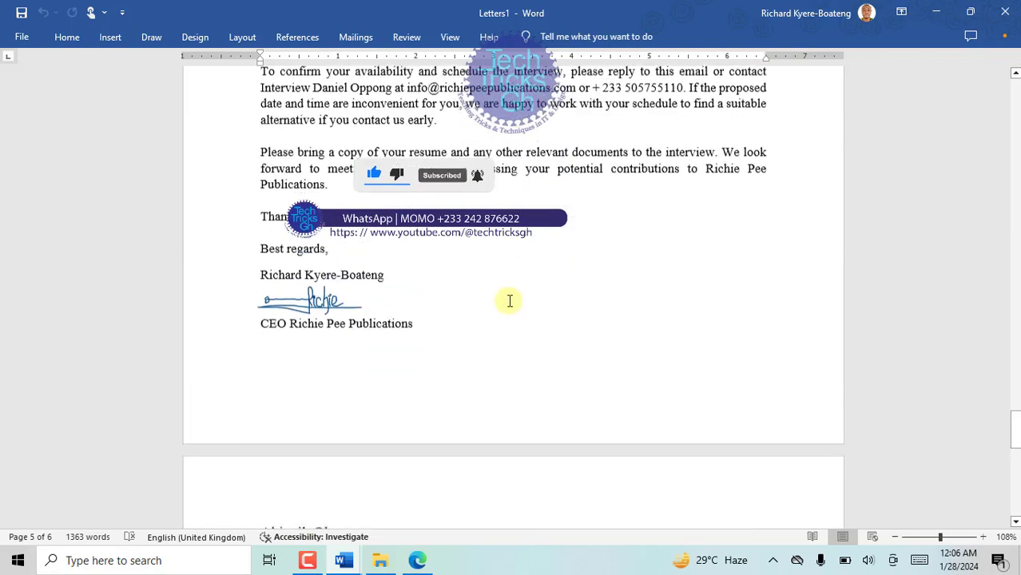